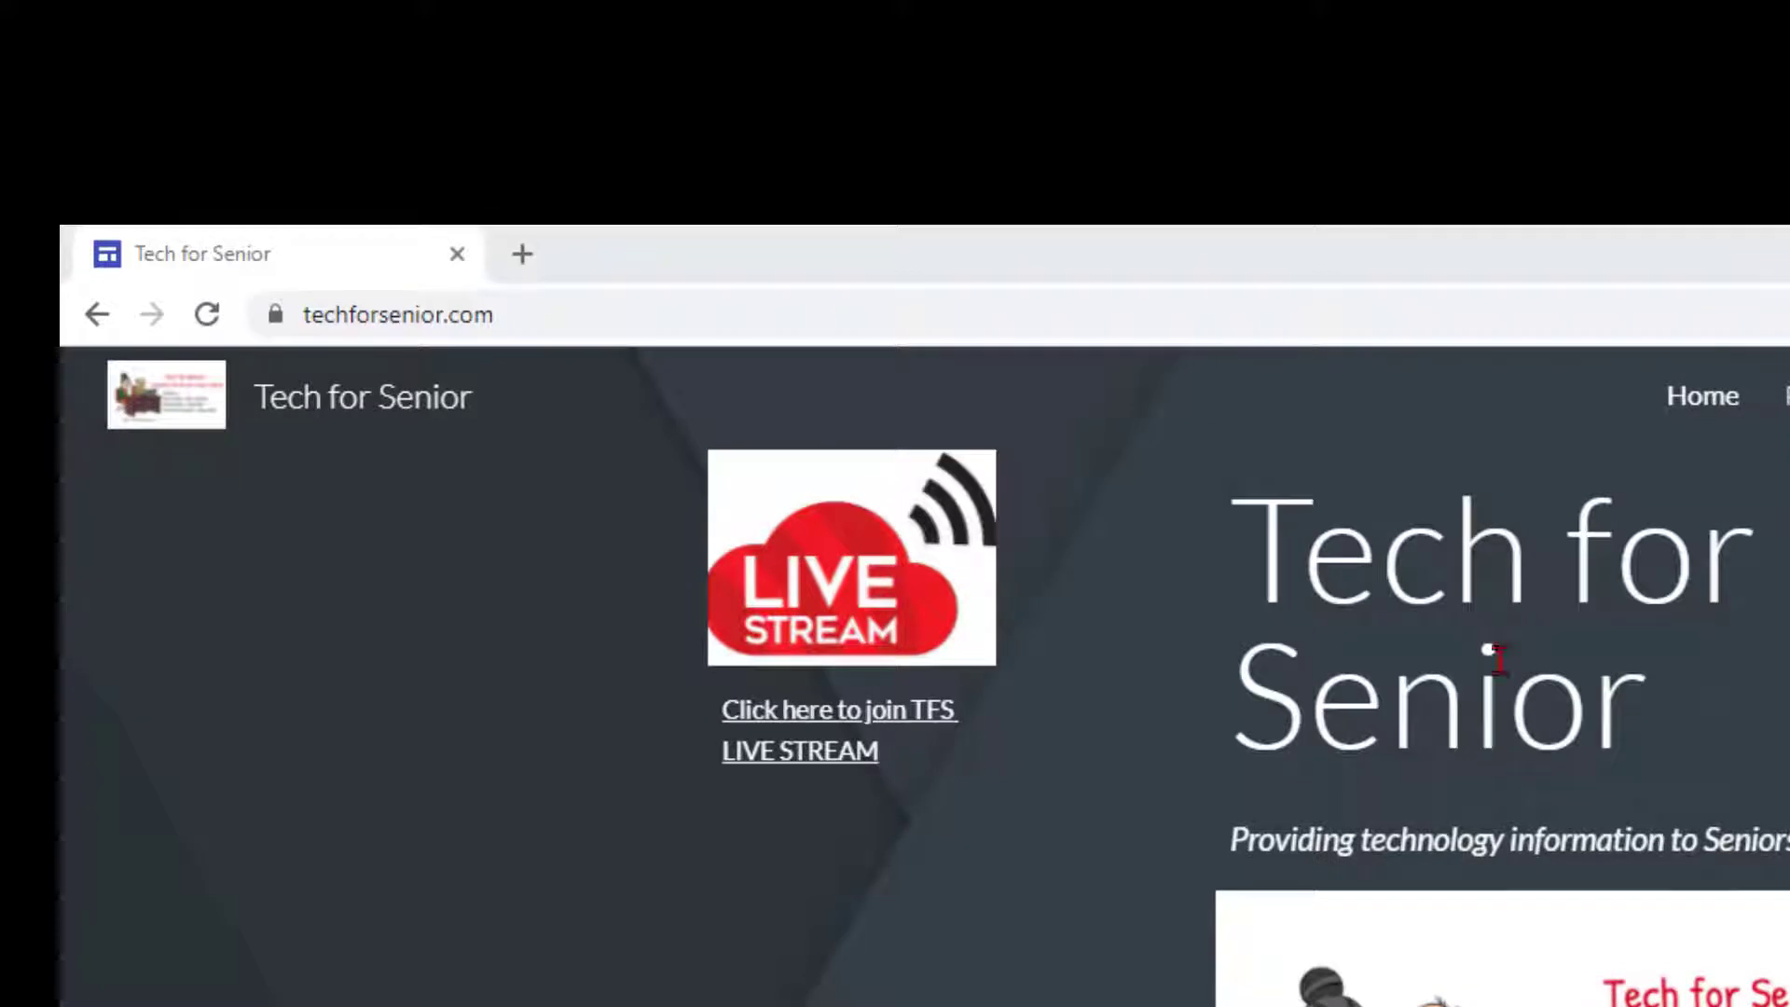
pyautogui.click(436, 313)
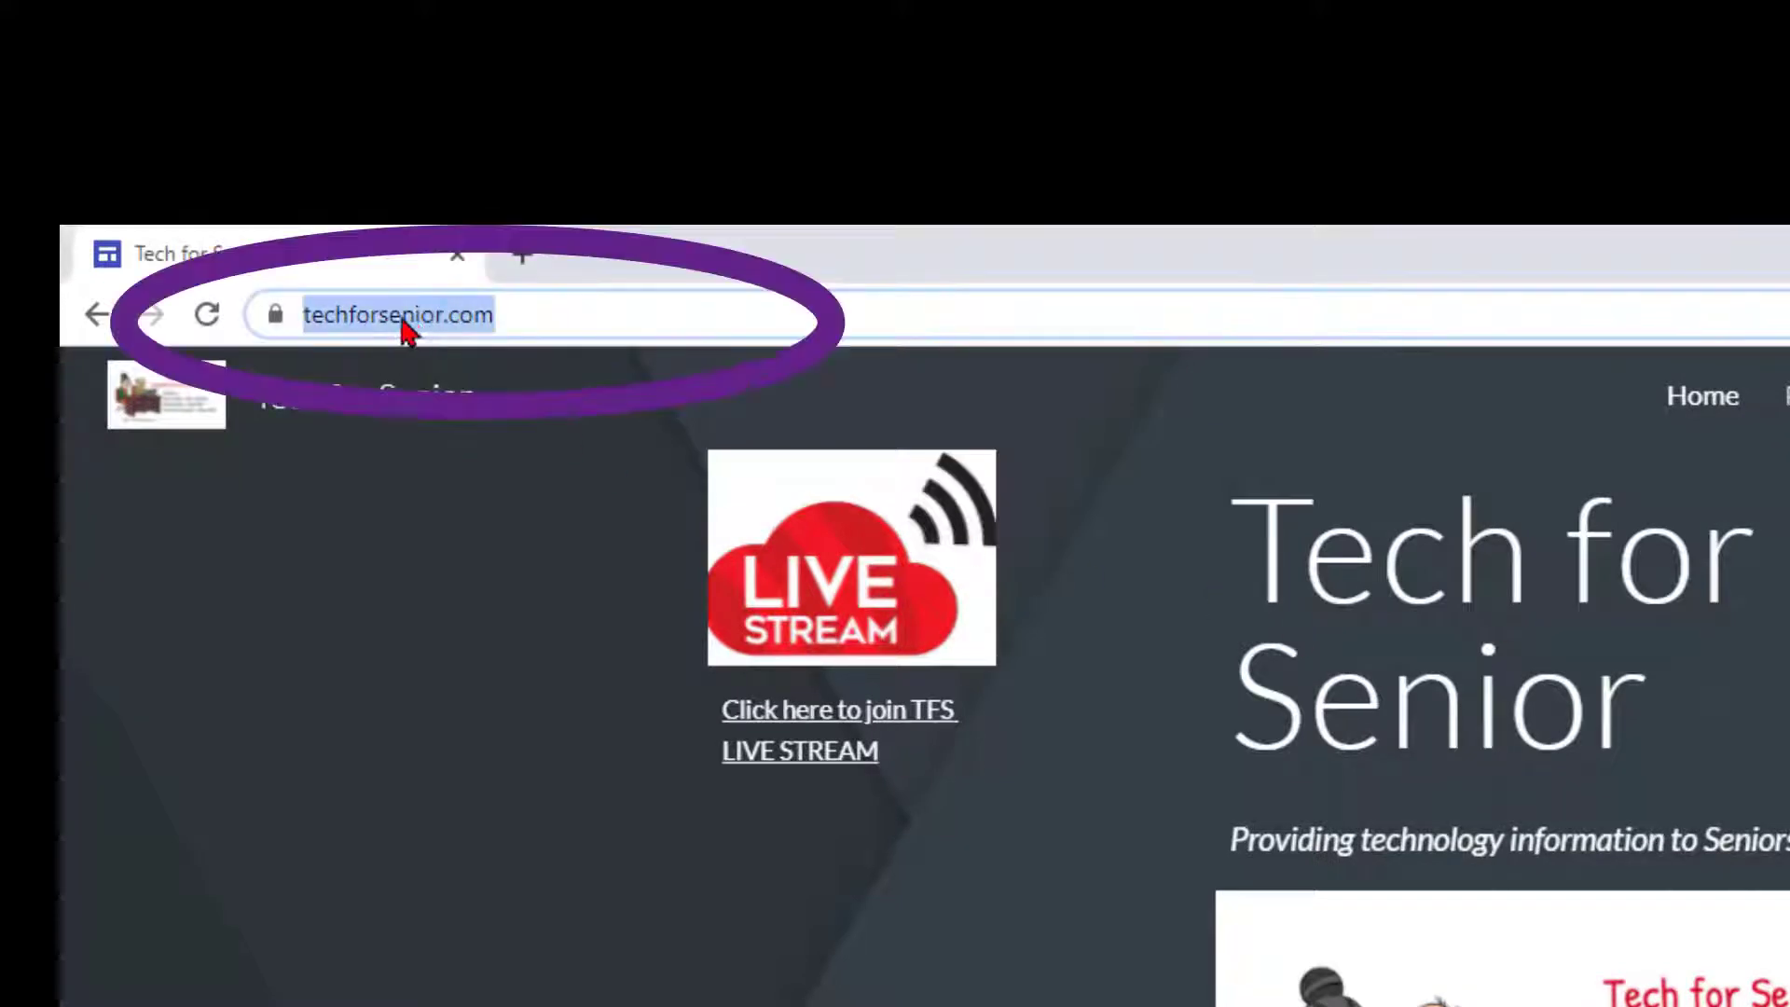
pyautogui.click(315, 316)
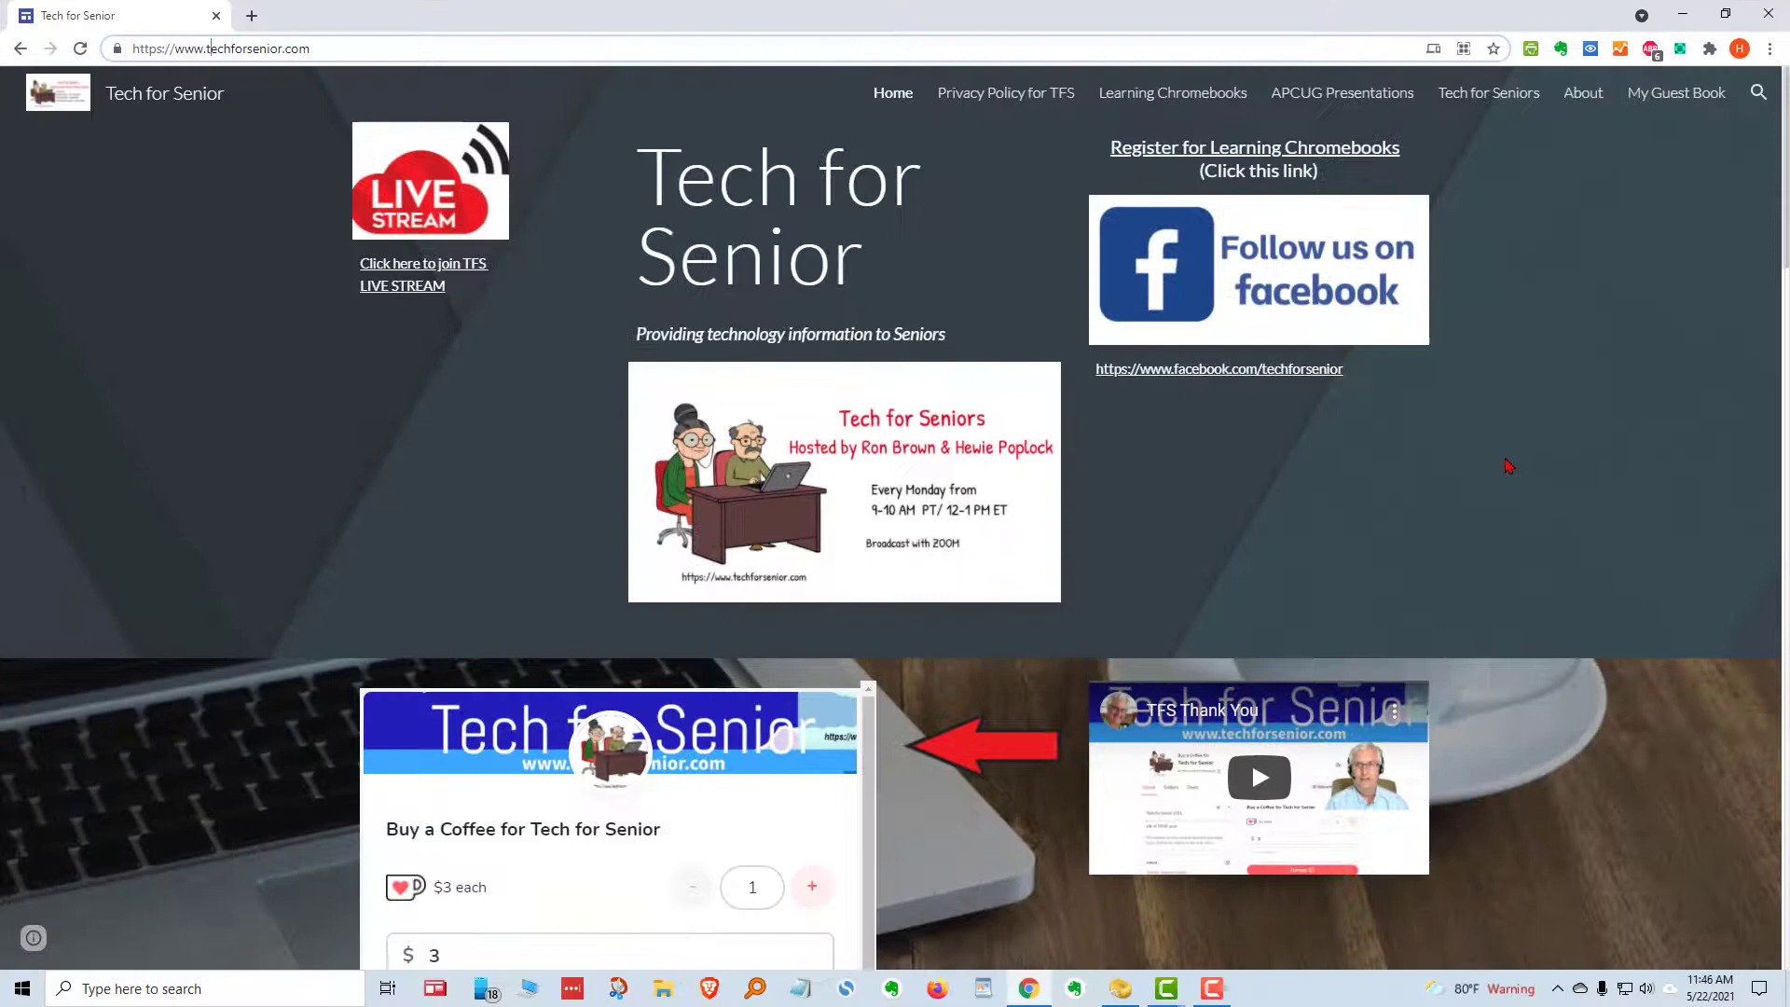
# Go to the Tech for Seniors page listing past episodes, playlists and the TFS Index link.
pyautogui.click(1484, 93)
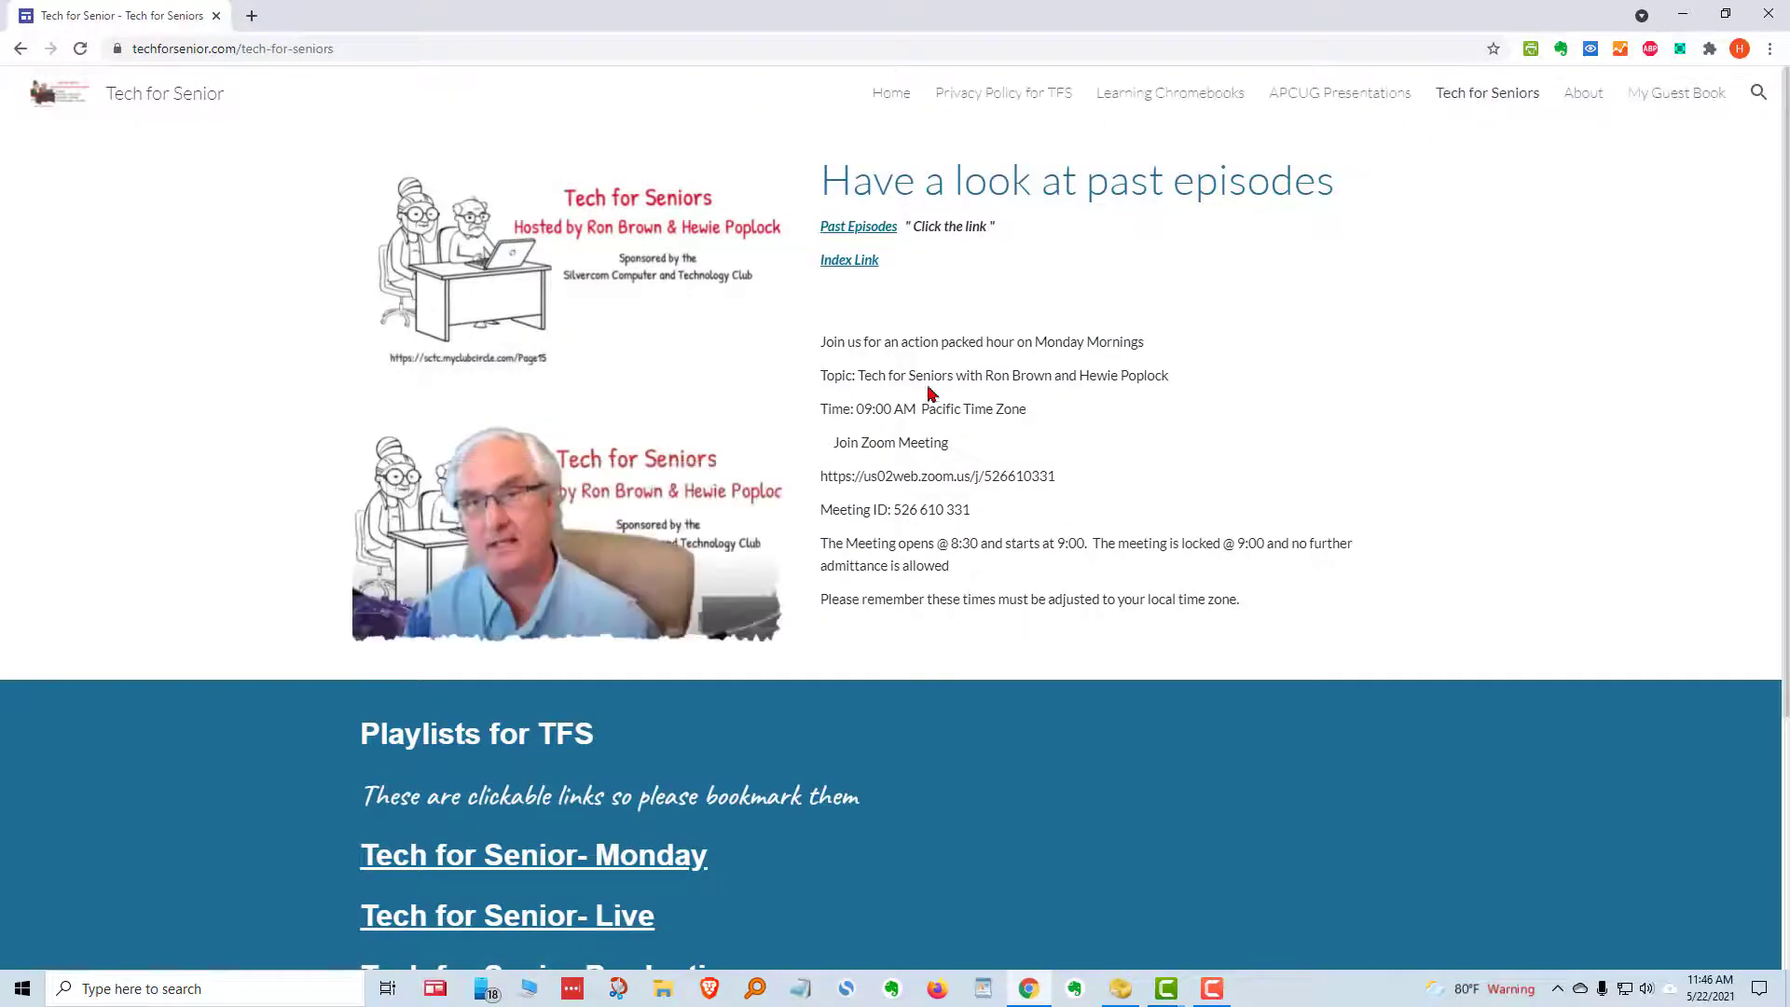
pyautogui.scroll(-2, 678, 403)
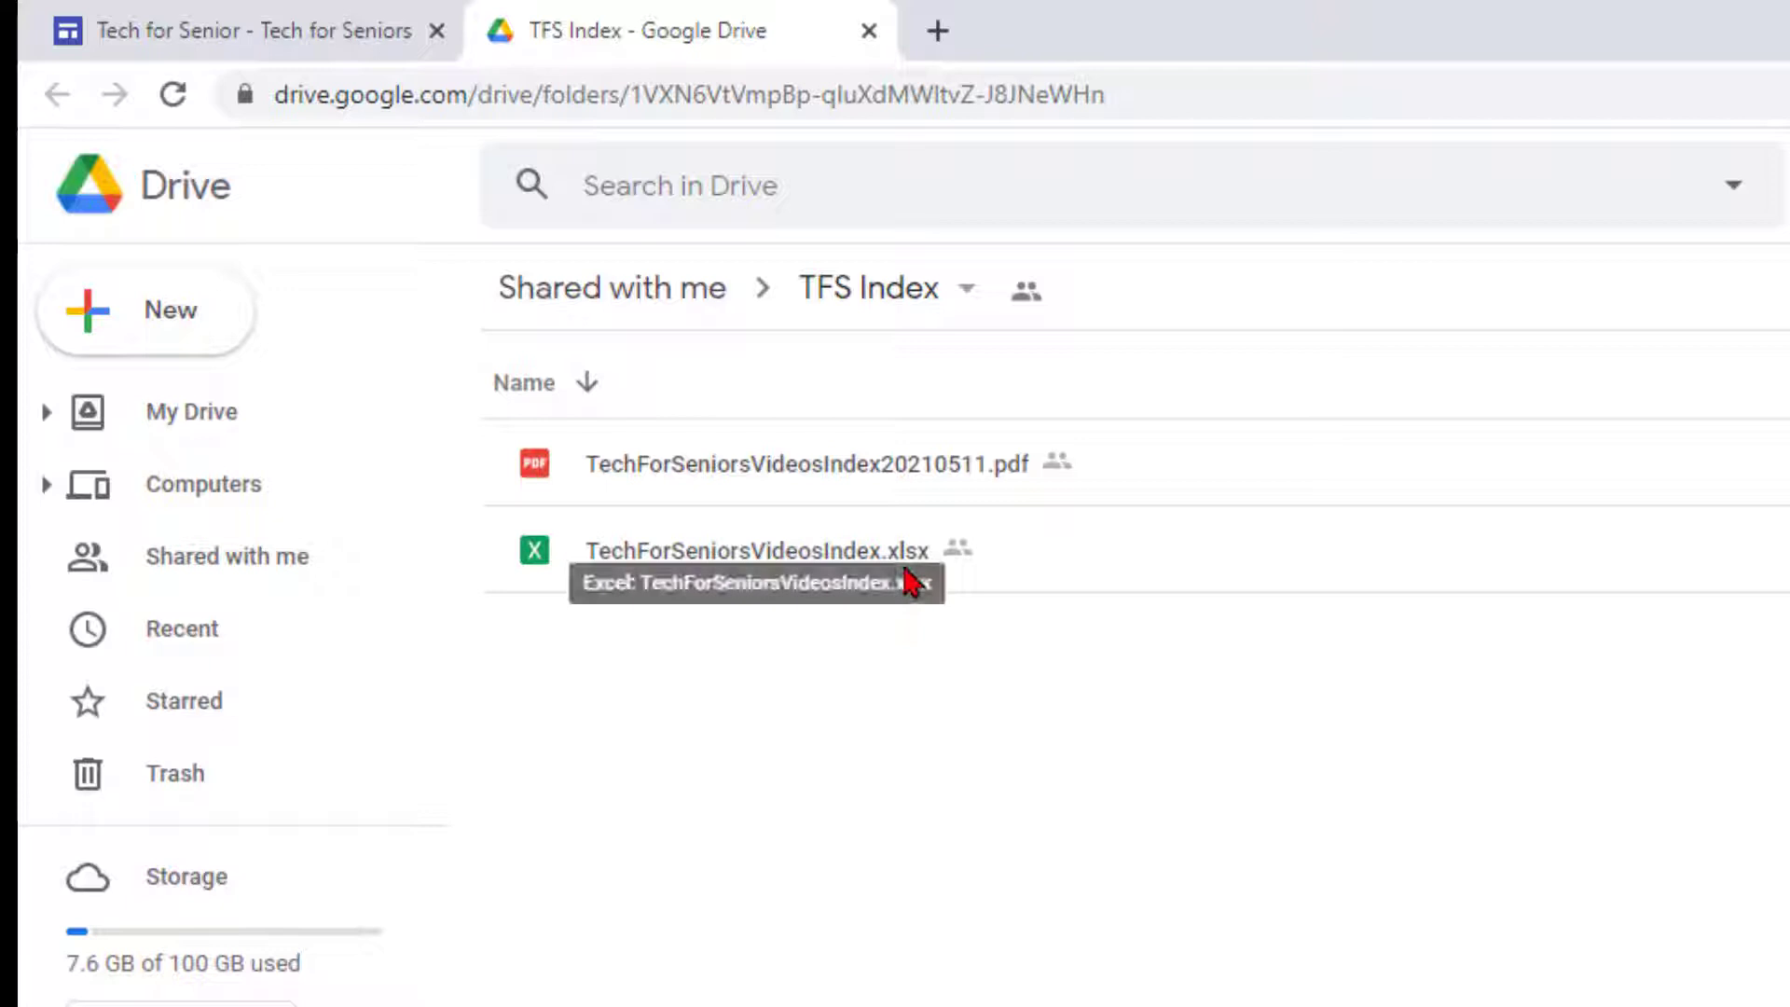
# Select the PDF version of the video index in the shared TFS Index folder.
pyautogui.click(754, 462)
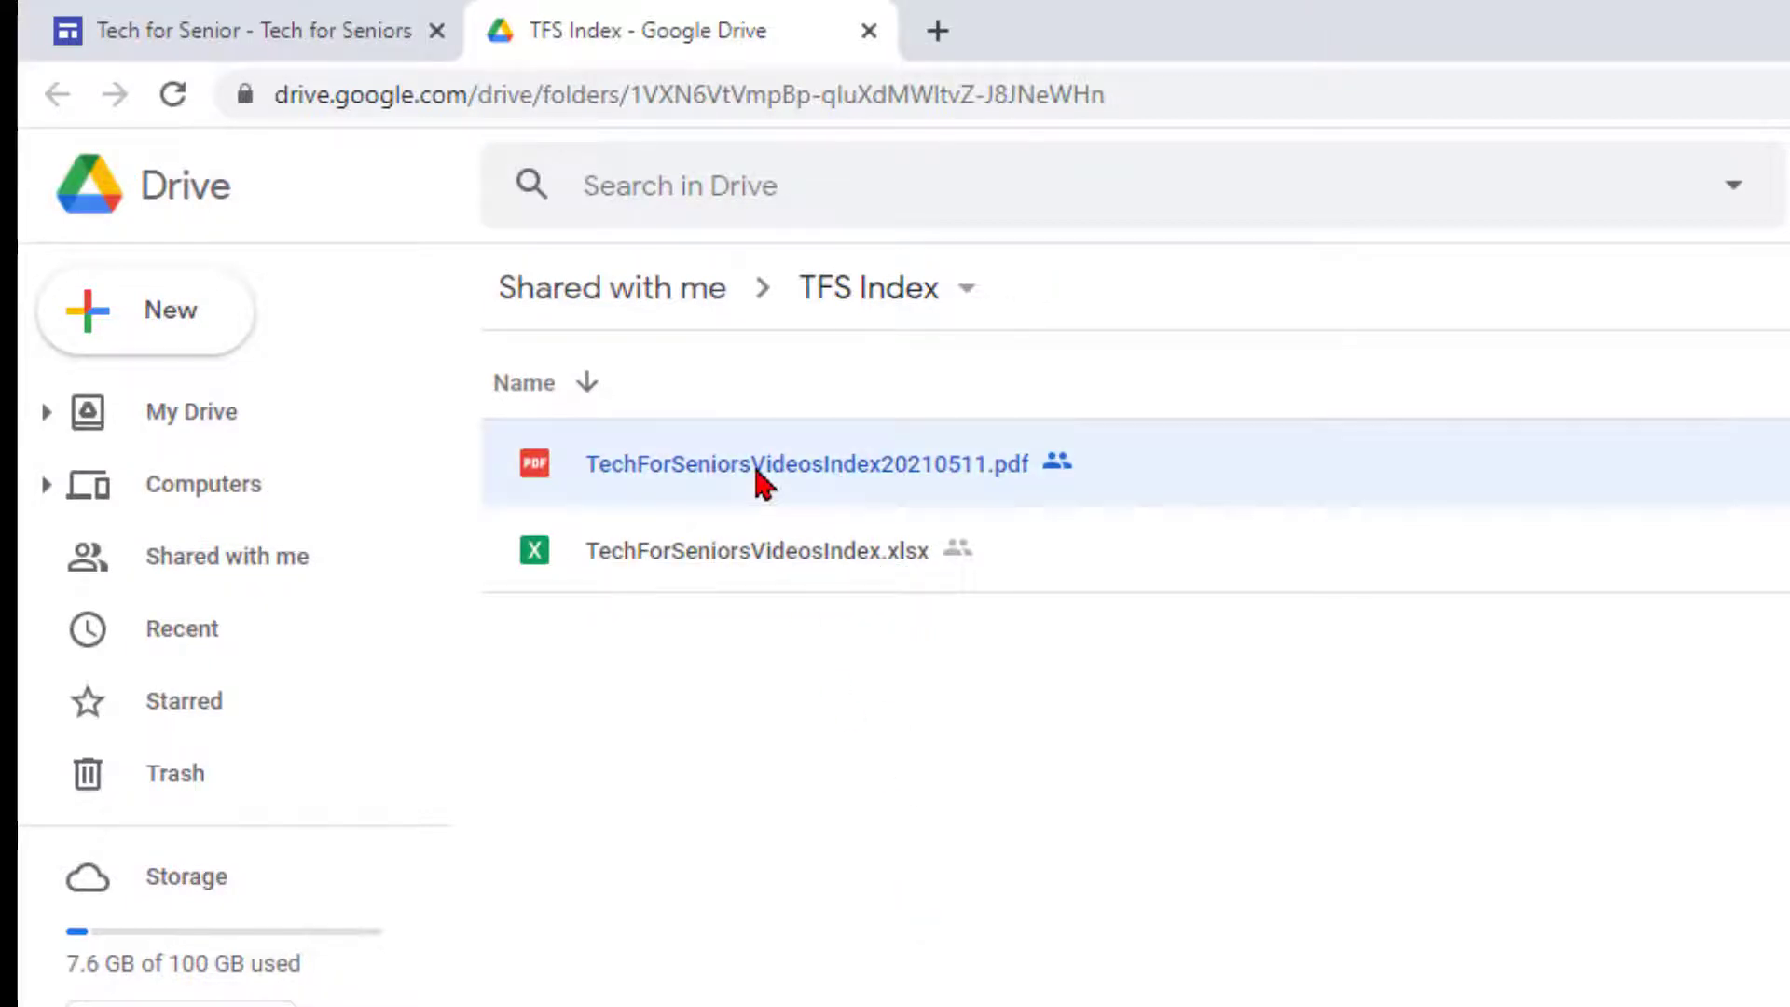
# View TechForSeniorsVideosIndex20210511.pdf in Drive's preview to read the Topics table.
pyautogui.doubleClick(633, 387)
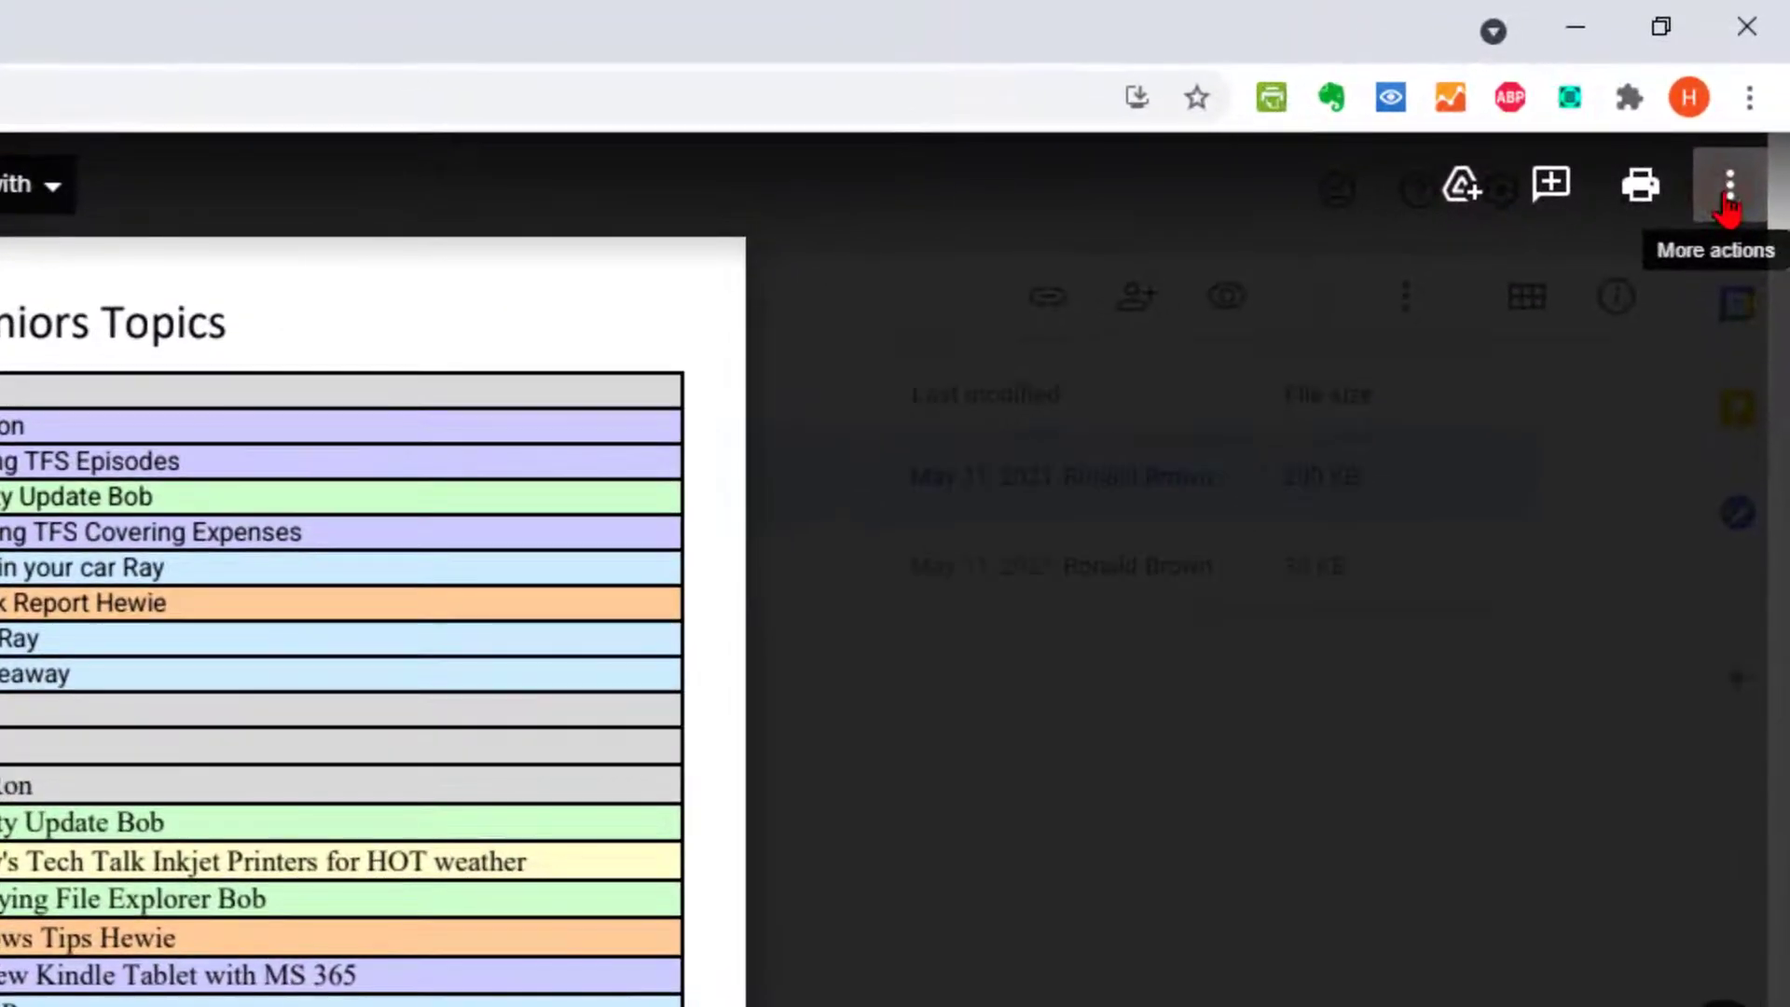
# Find 'colorize' in the PDF, landing on its single match, entry 535 on Colorize-it.com.
pyautogui.click(1730, 197)
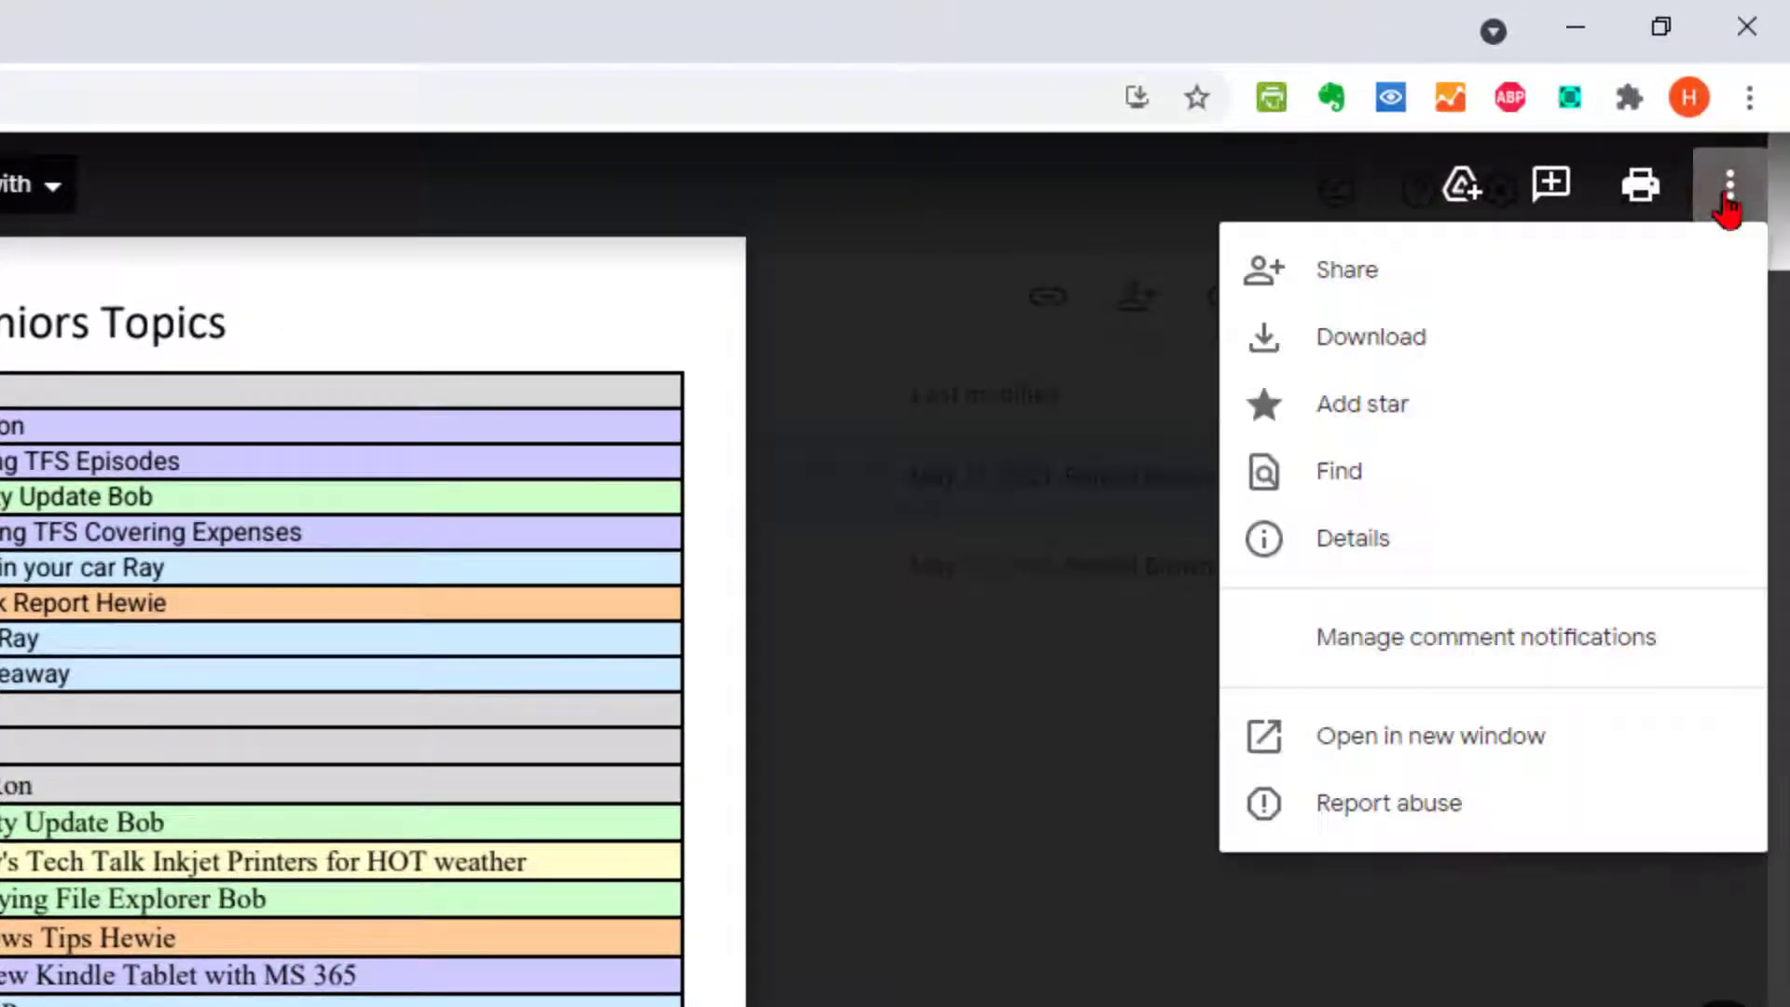
pyautogui.click(1333, 483)
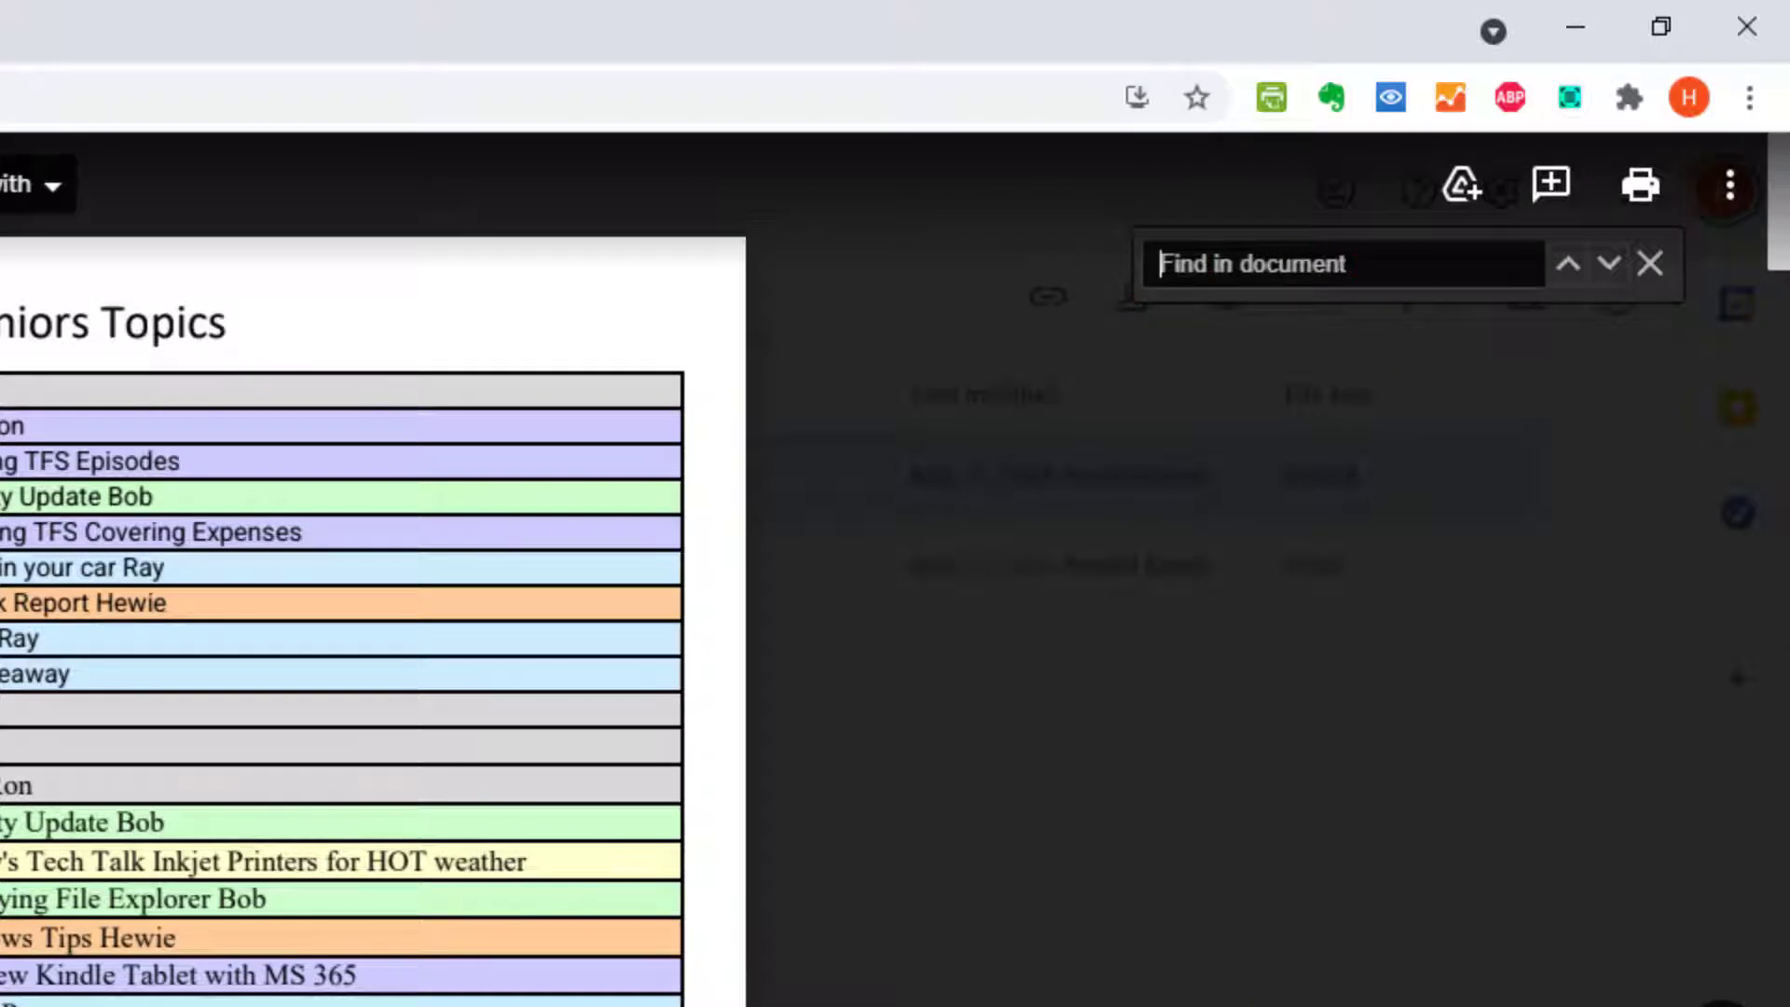
pyautogui.write('colo')
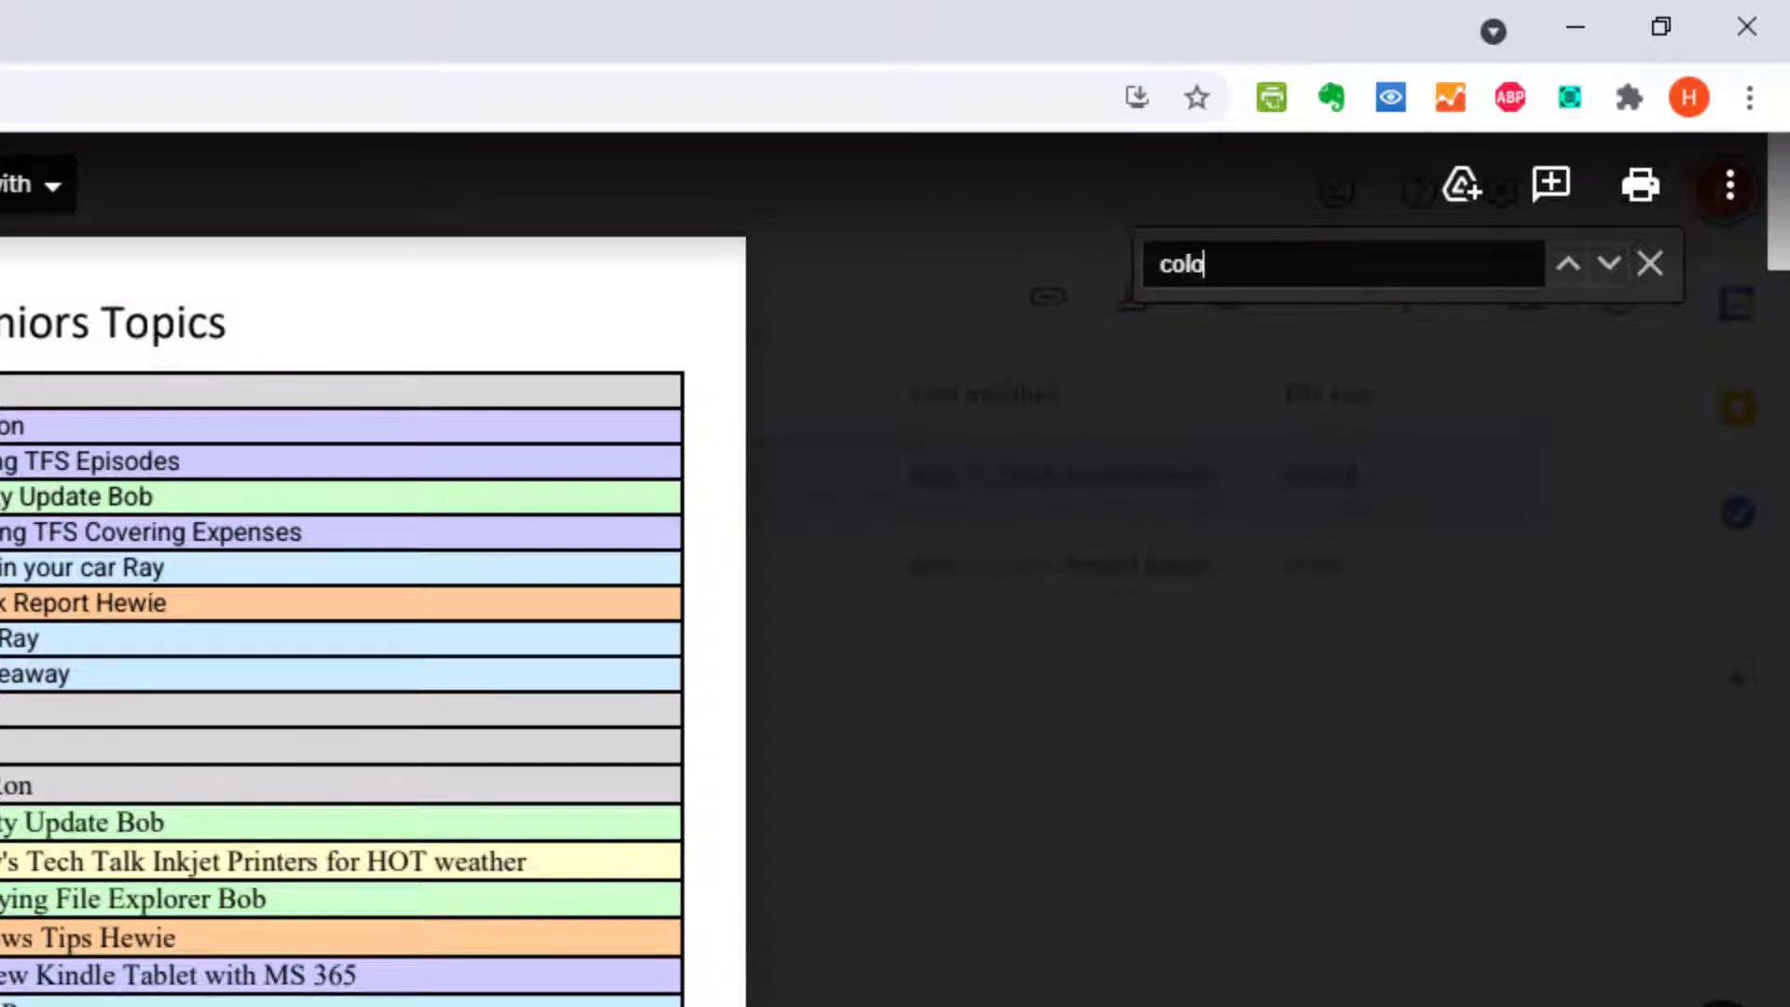
pyautogui.write('rize')
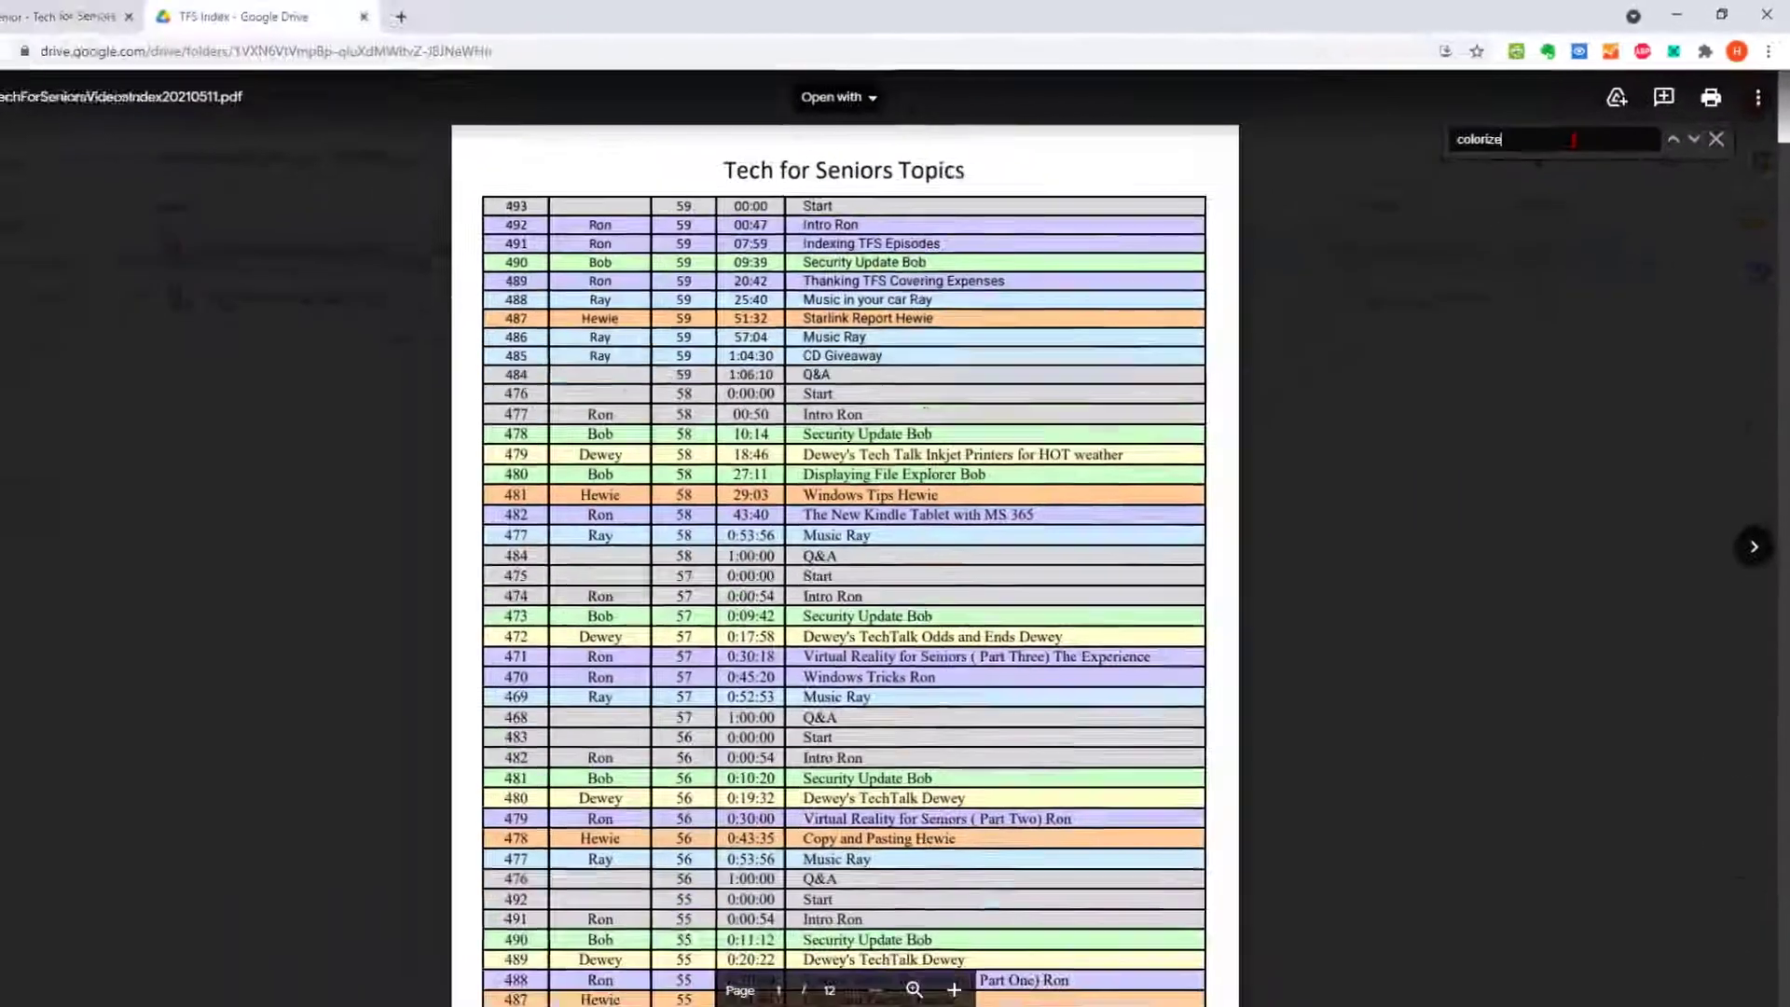
pyautogui.press('Return')
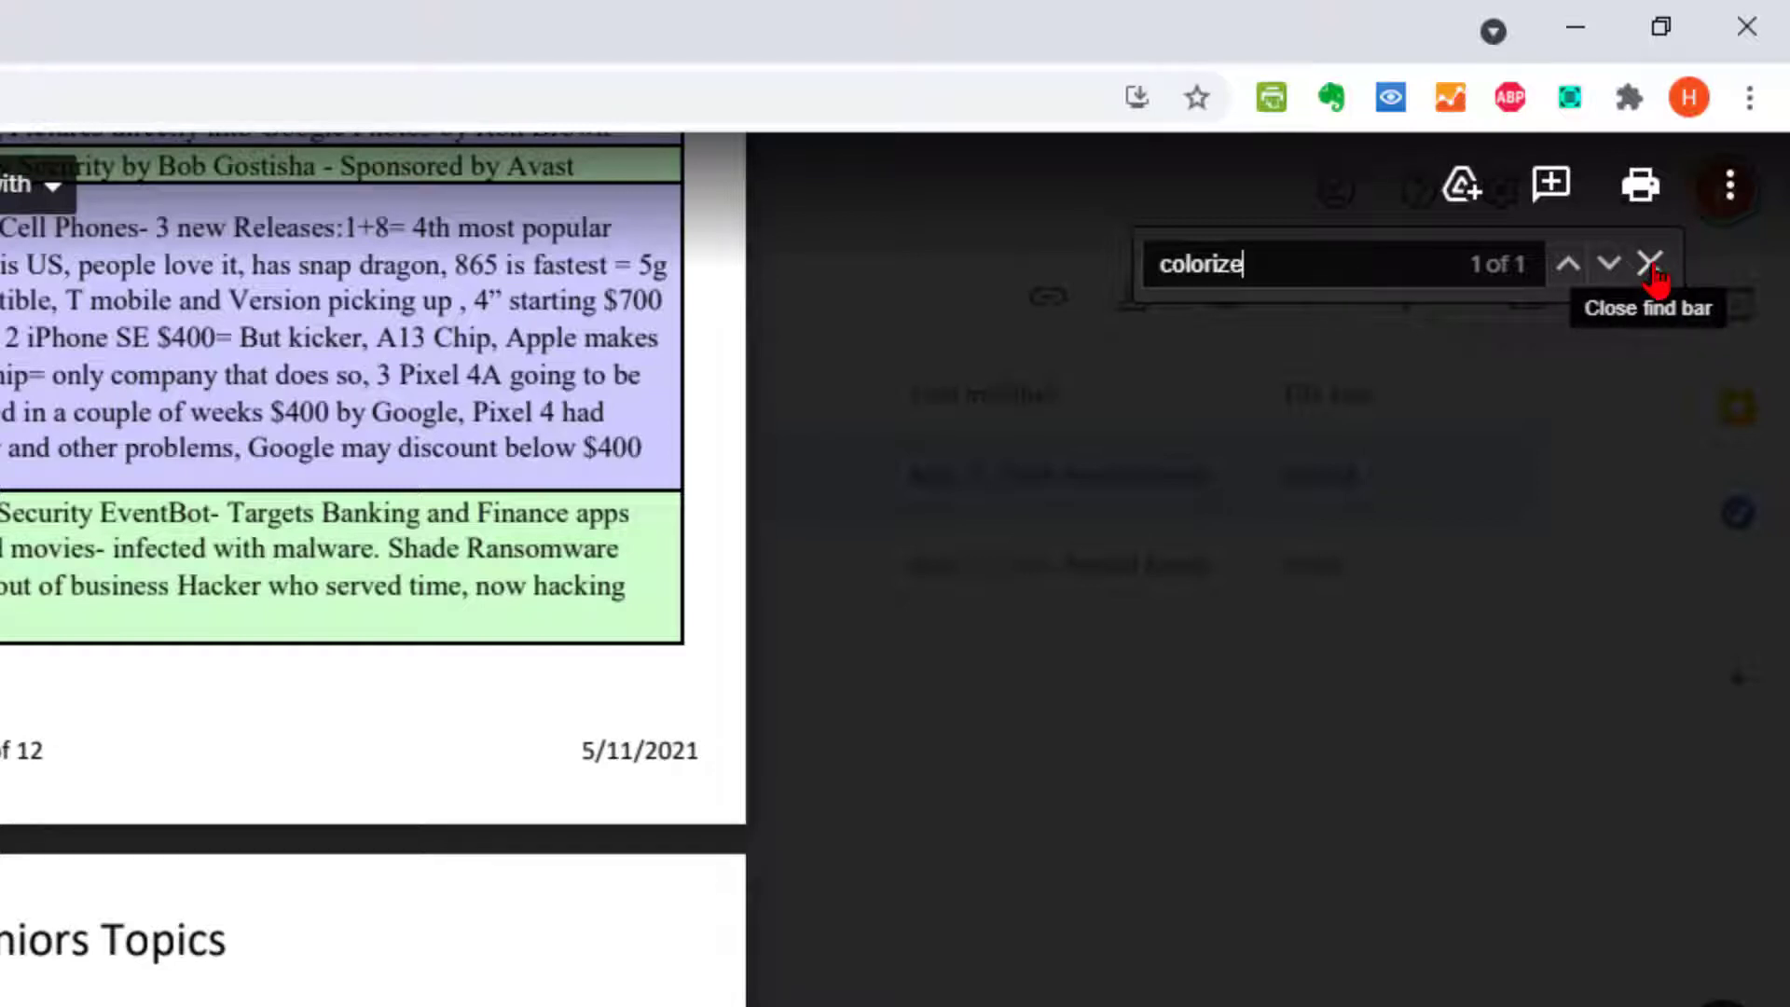
# Find 'color' in the PDF index and step through its three matches.
pyautogui.click(1650, 266)
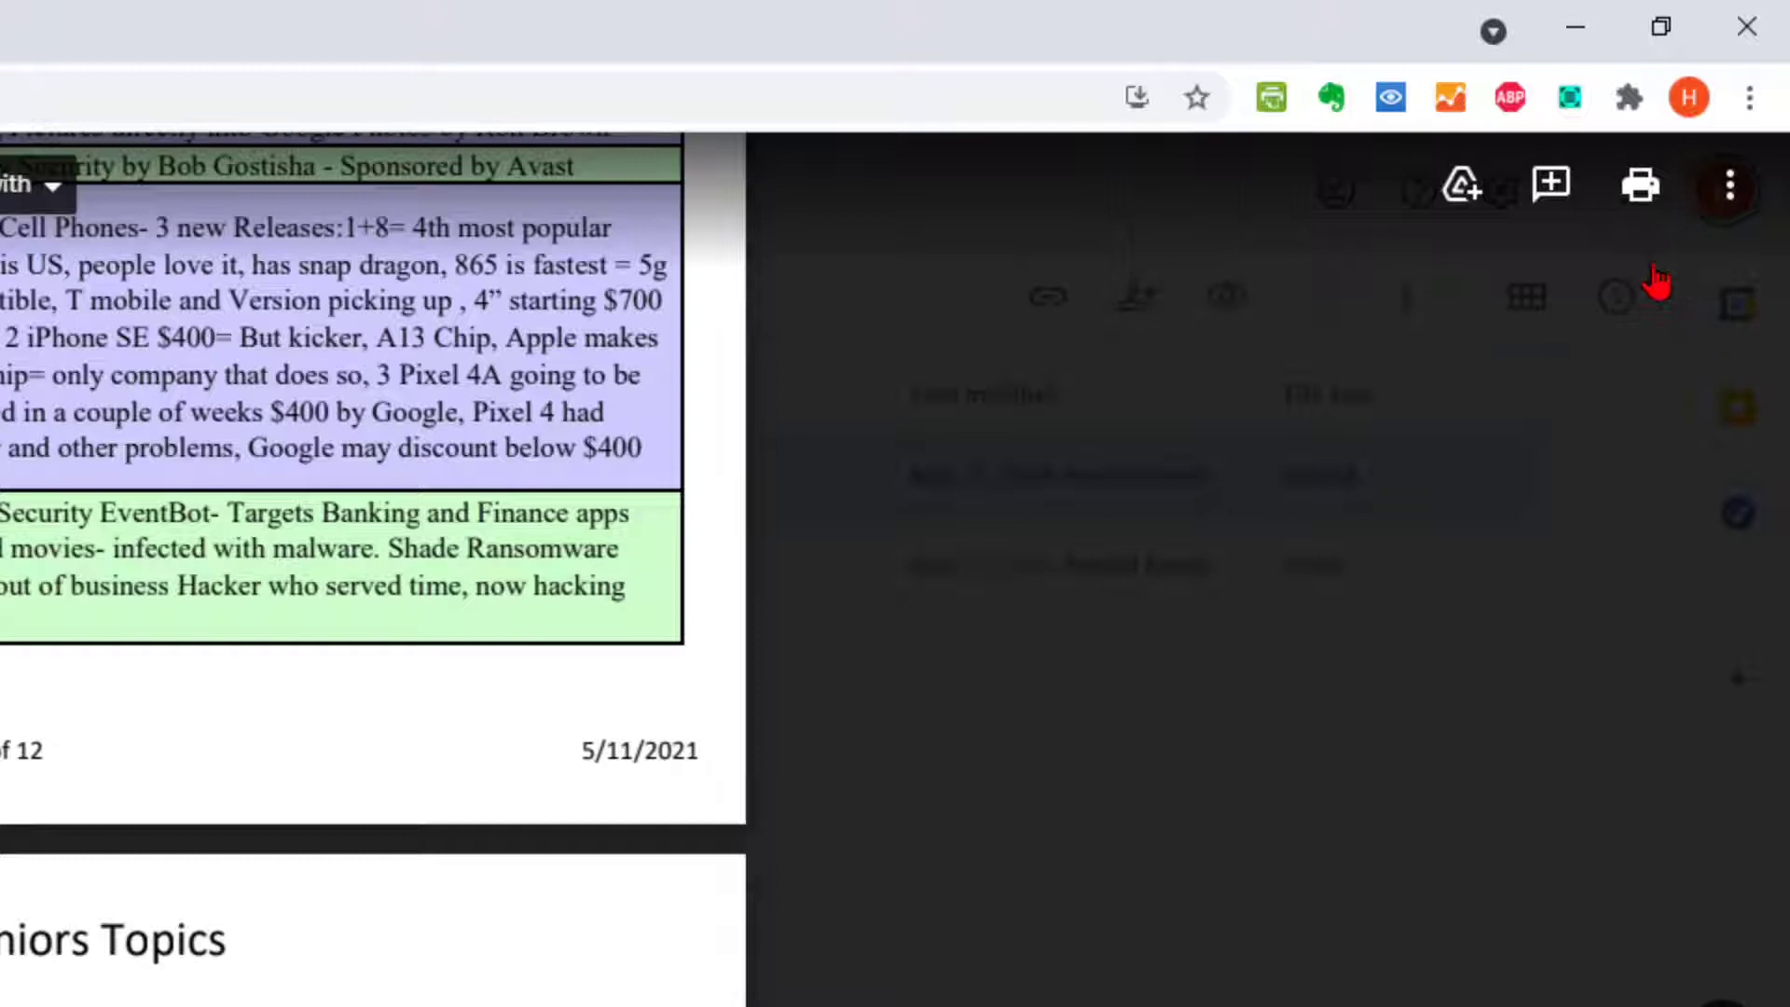
pyautogui.click(1730, 186)
pyautogui.click(1364, 476)
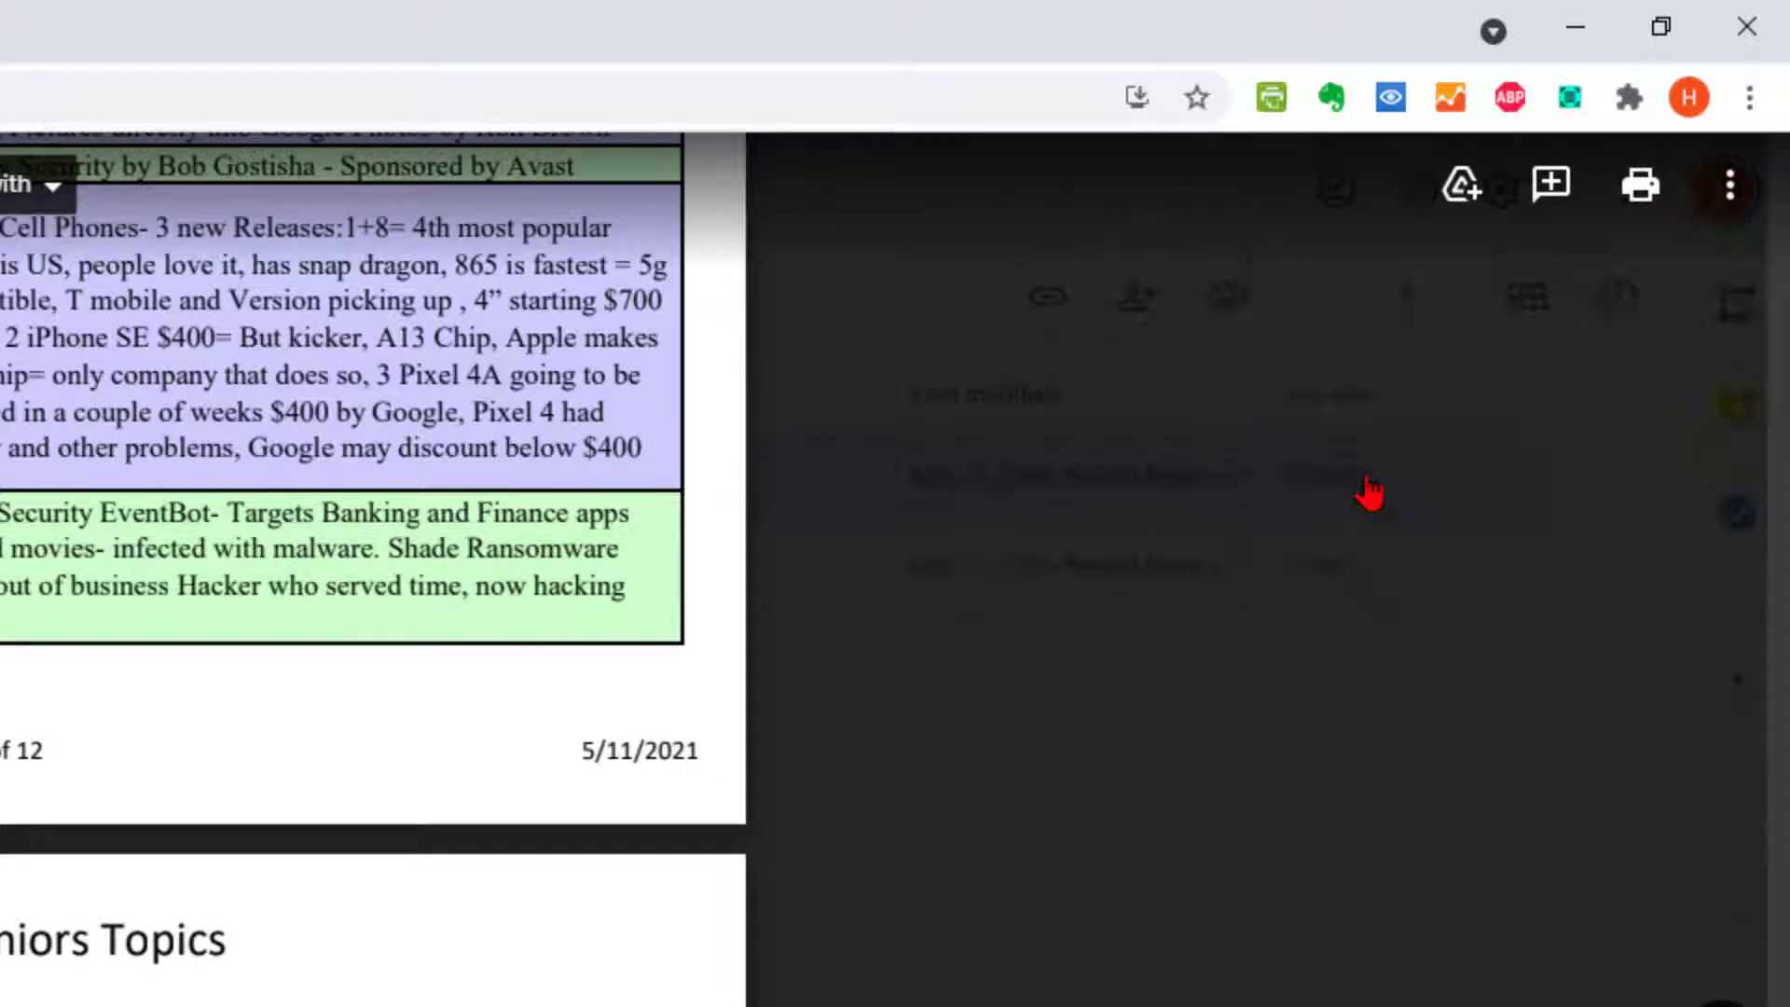
pyautogui.write('co')
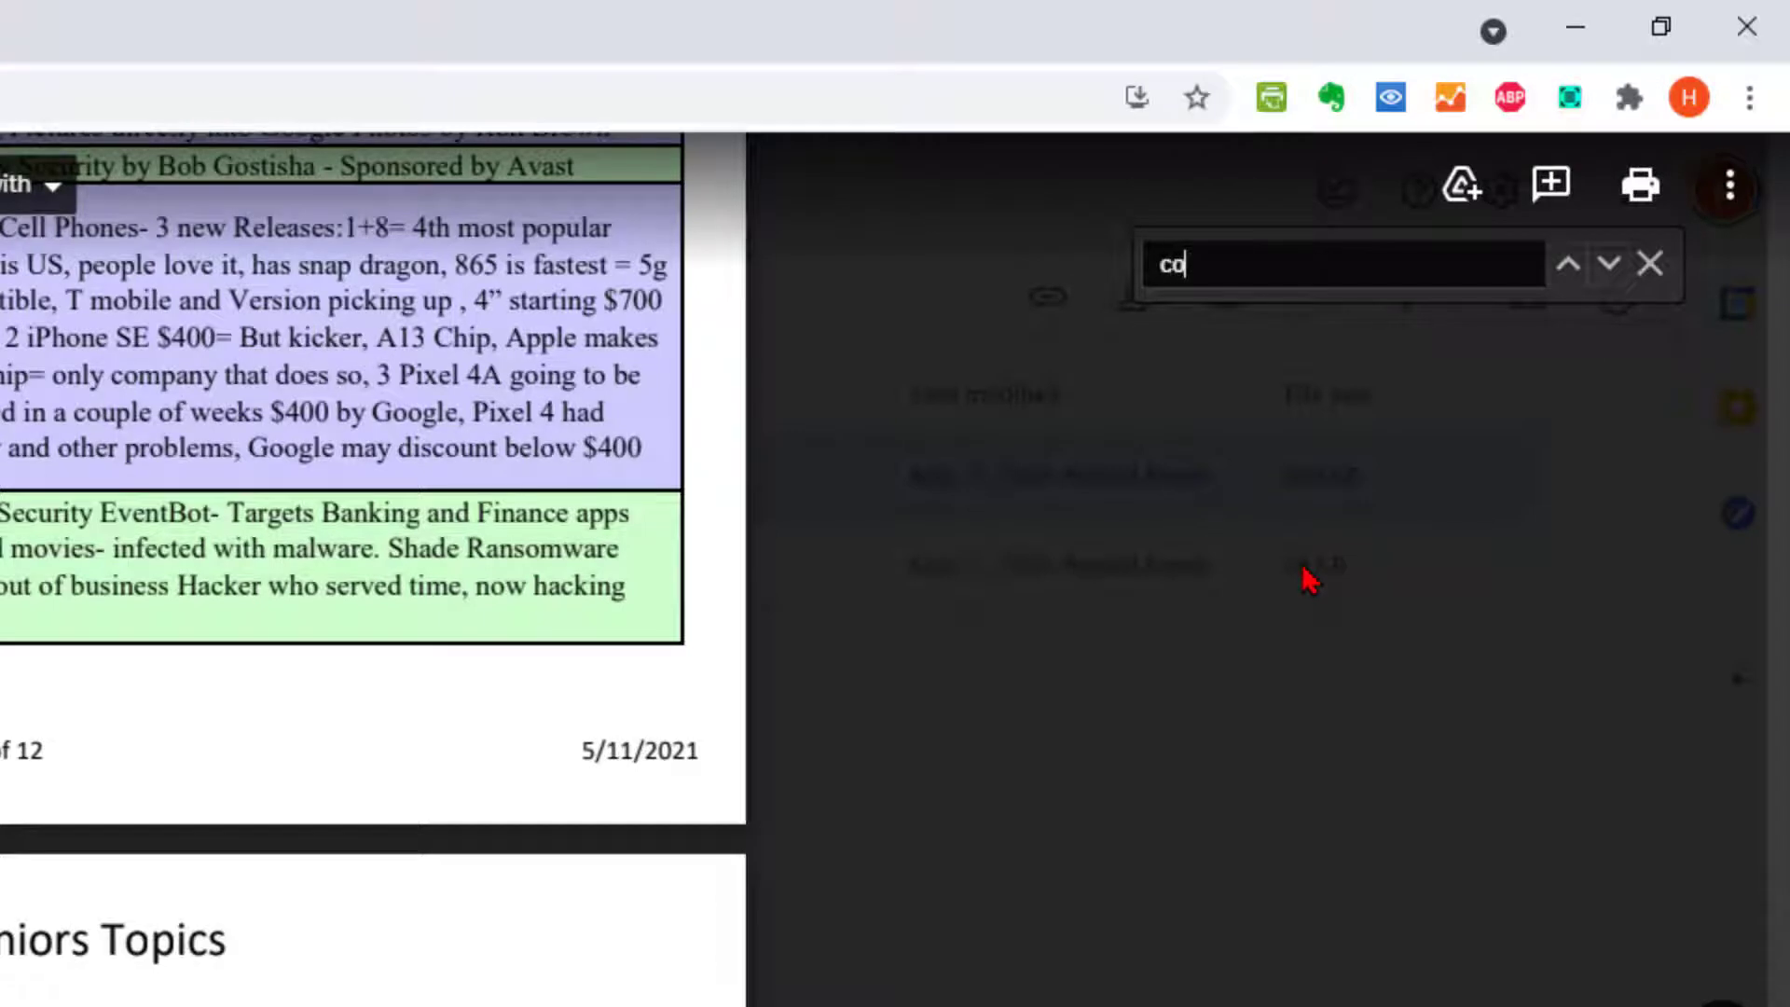
pyautogui.write('lor')
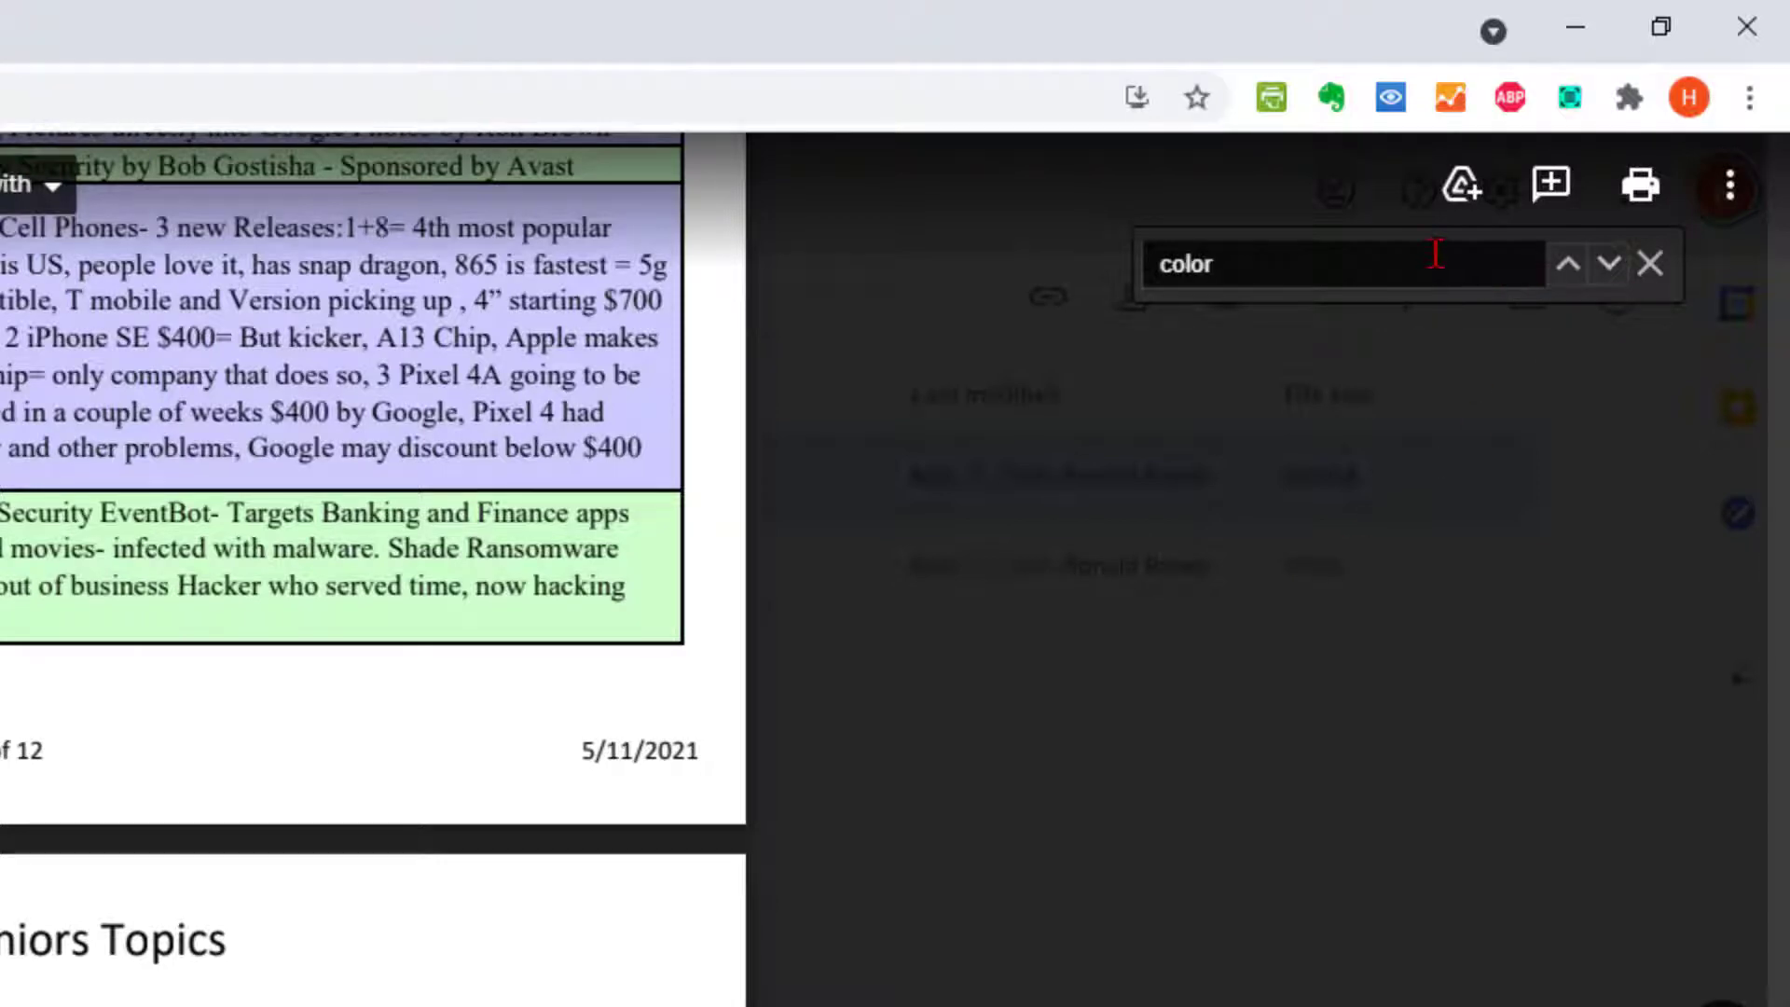
pyautogui.press('Return')
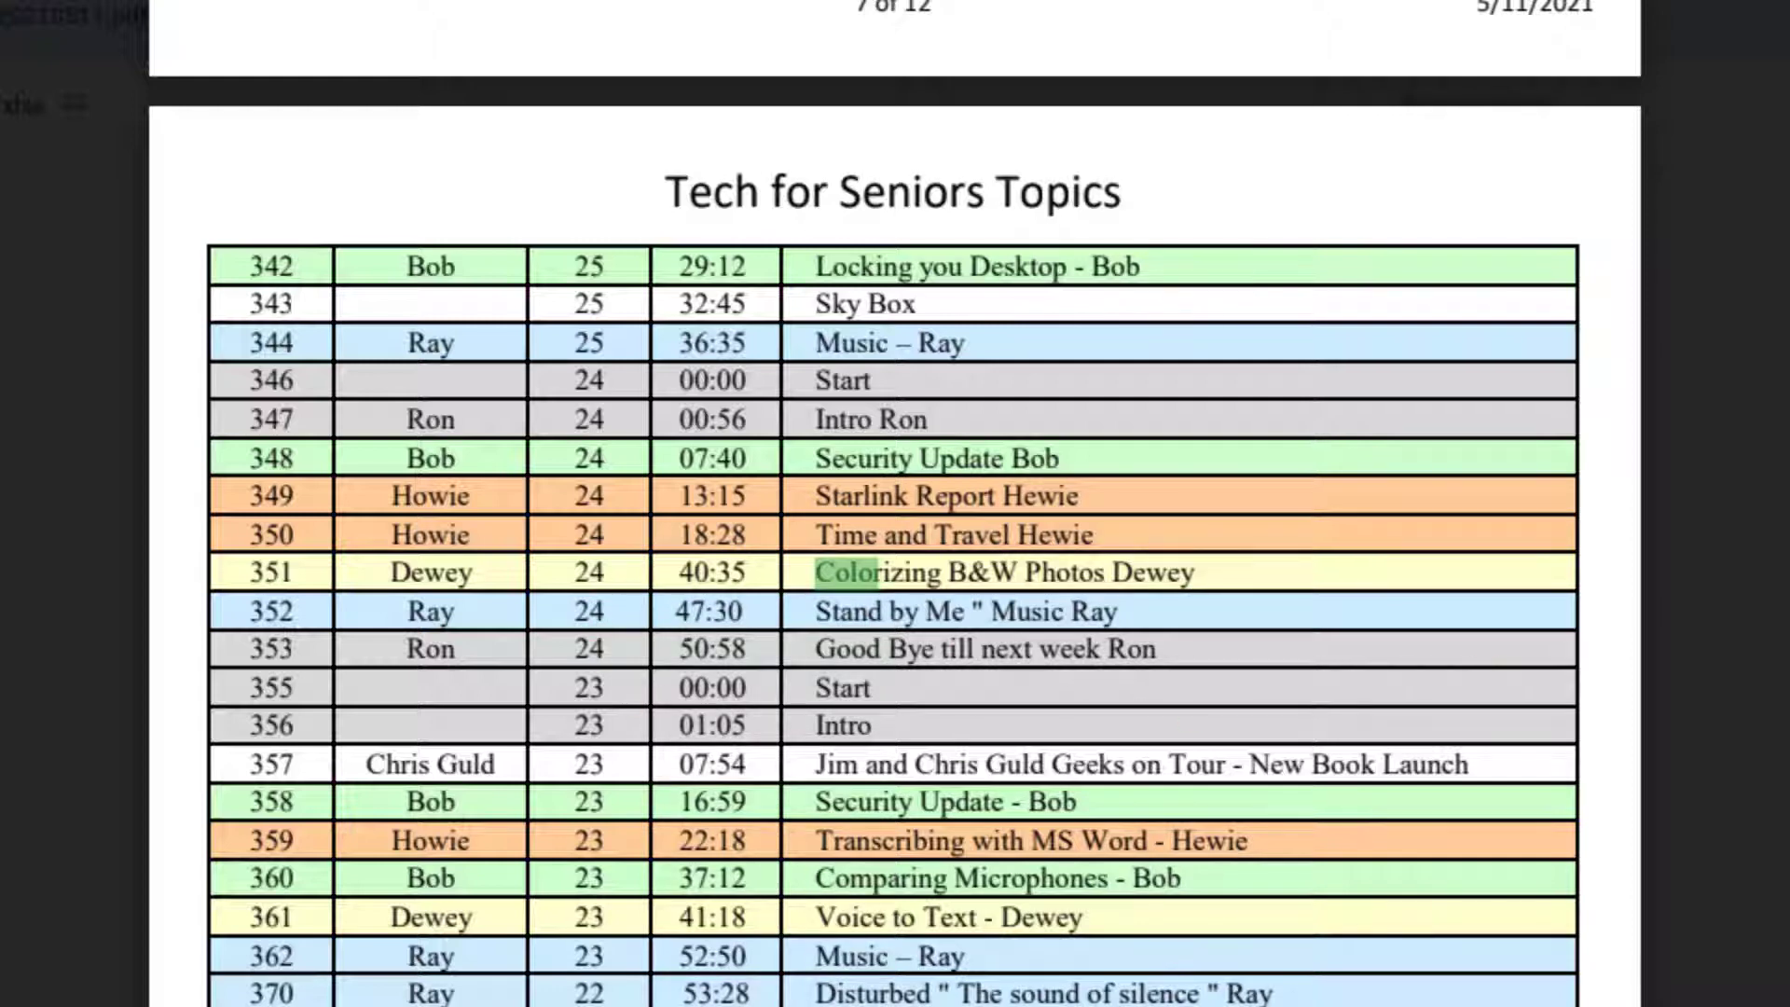
pyautogui.press('Return')
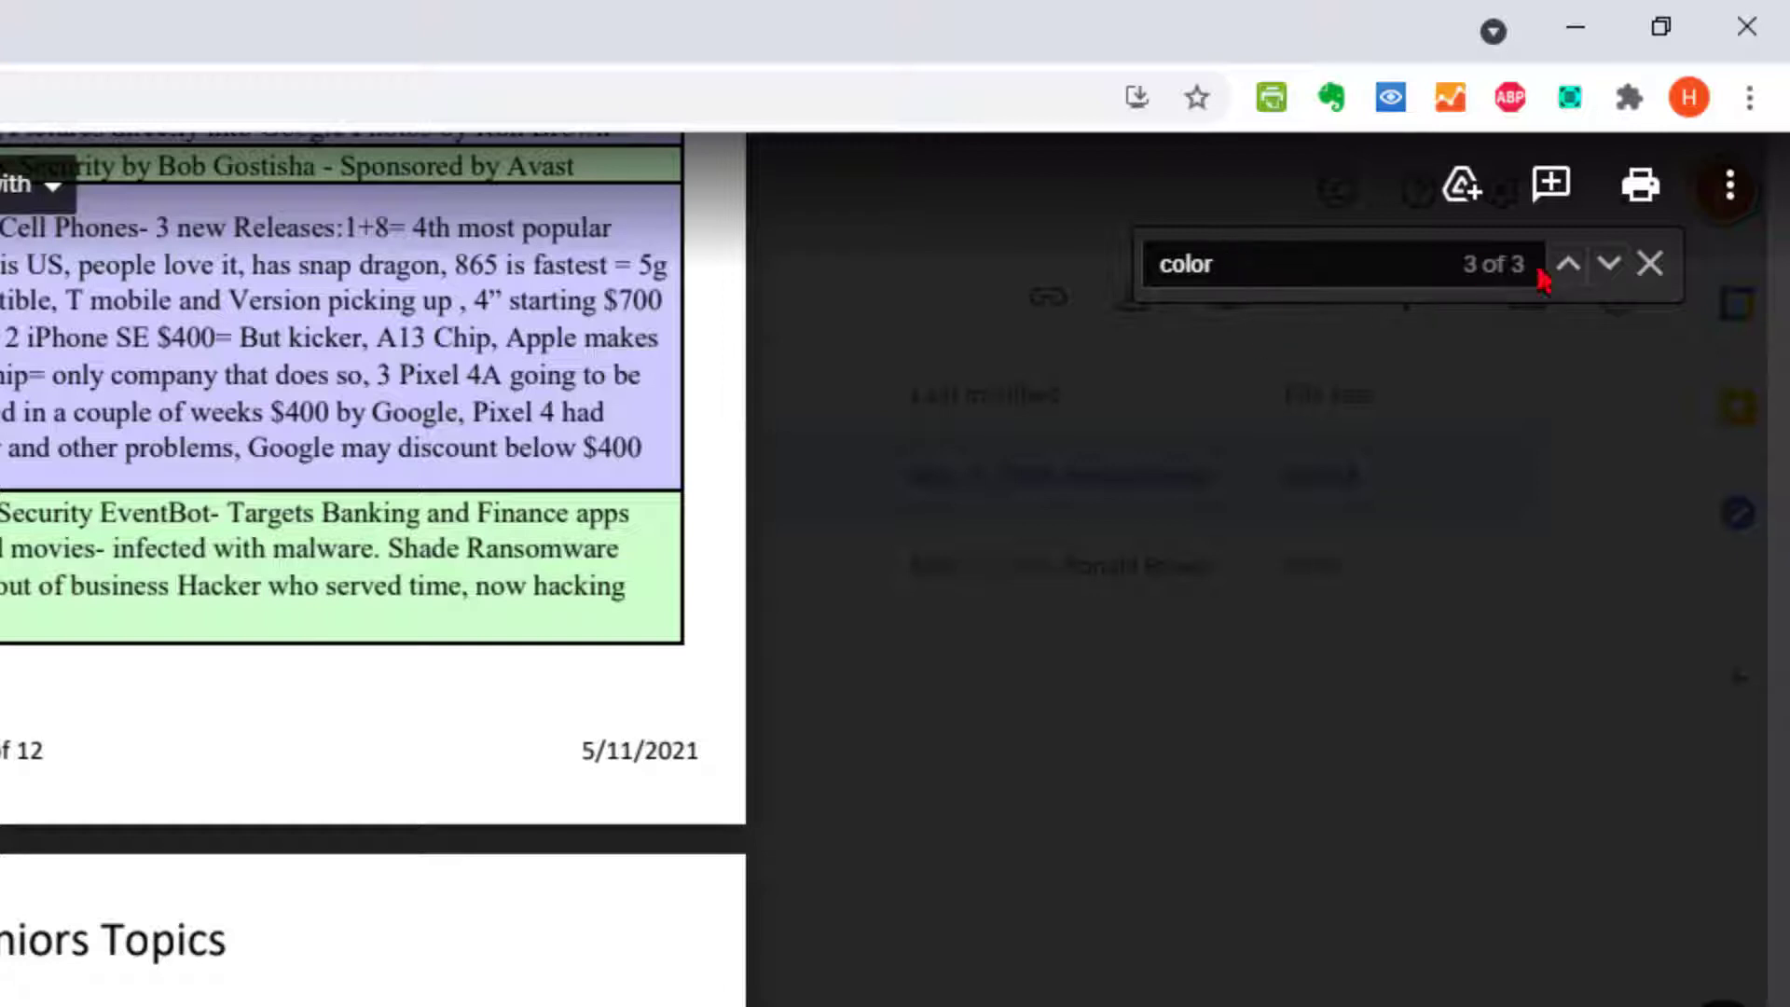
# End the color search, leave the PDF and return to the TFS Index folder.
pyautogui.click(1652, 265)
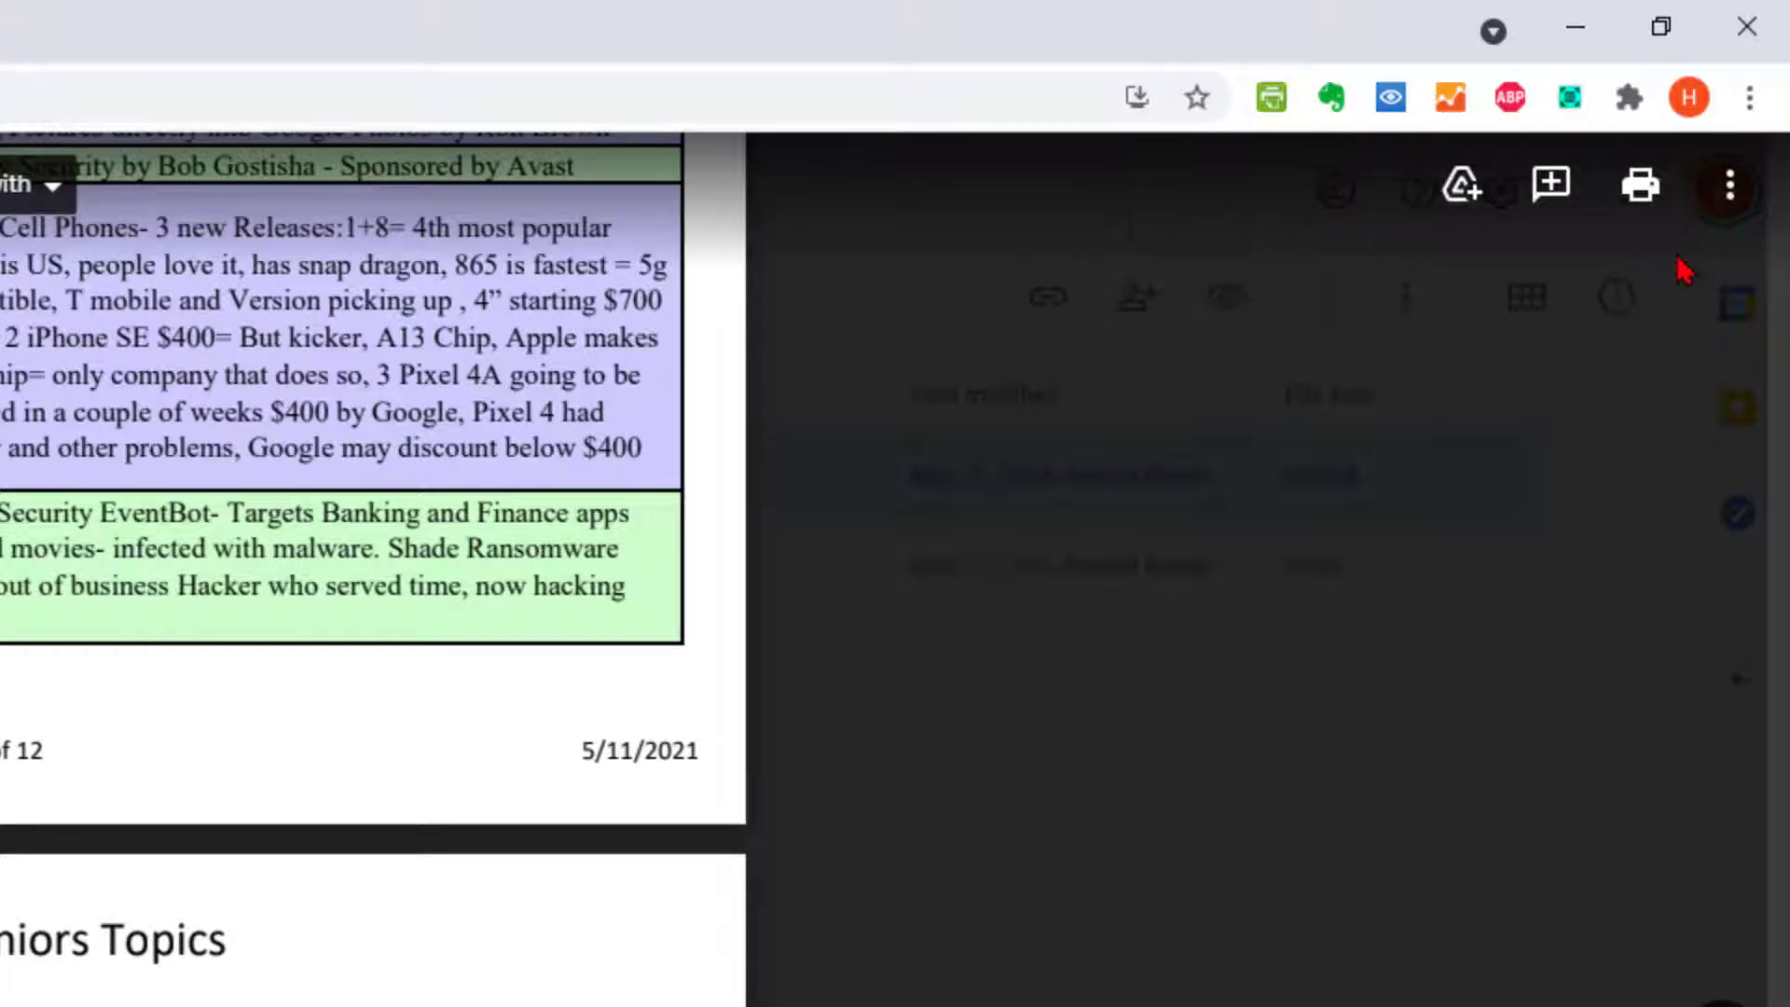
pyautogui.click(1730, 187)
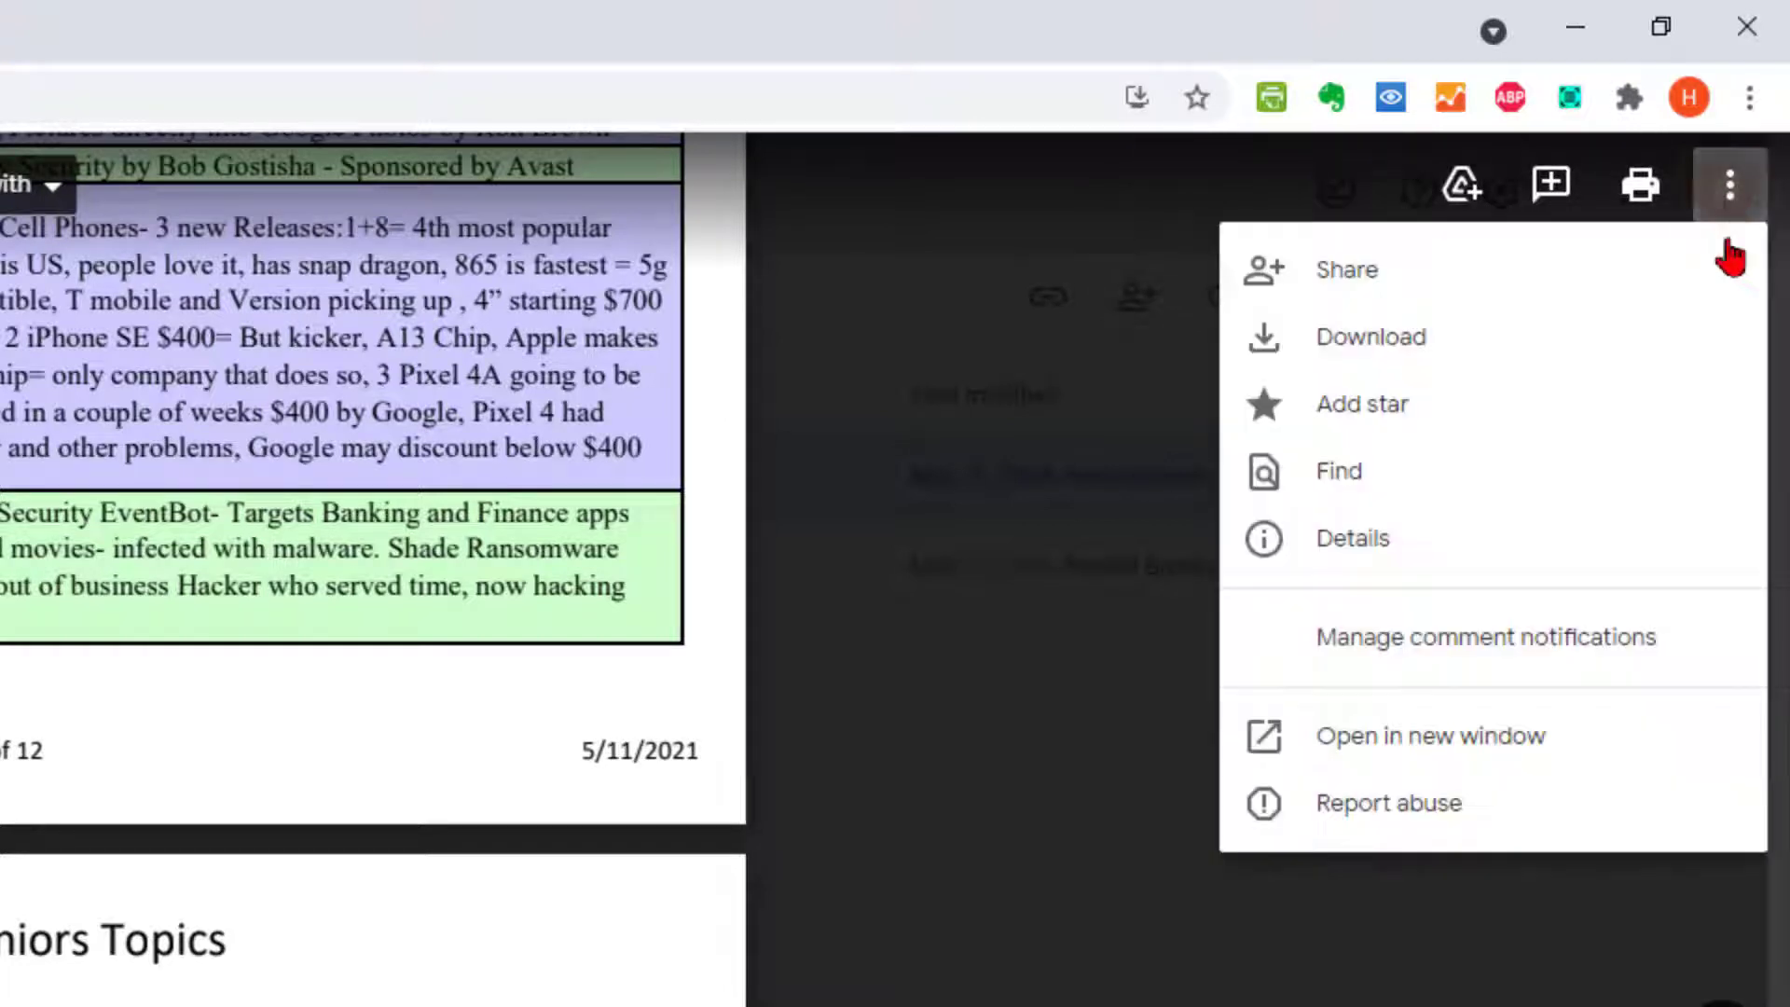
pyautogui.click(1378, 480)
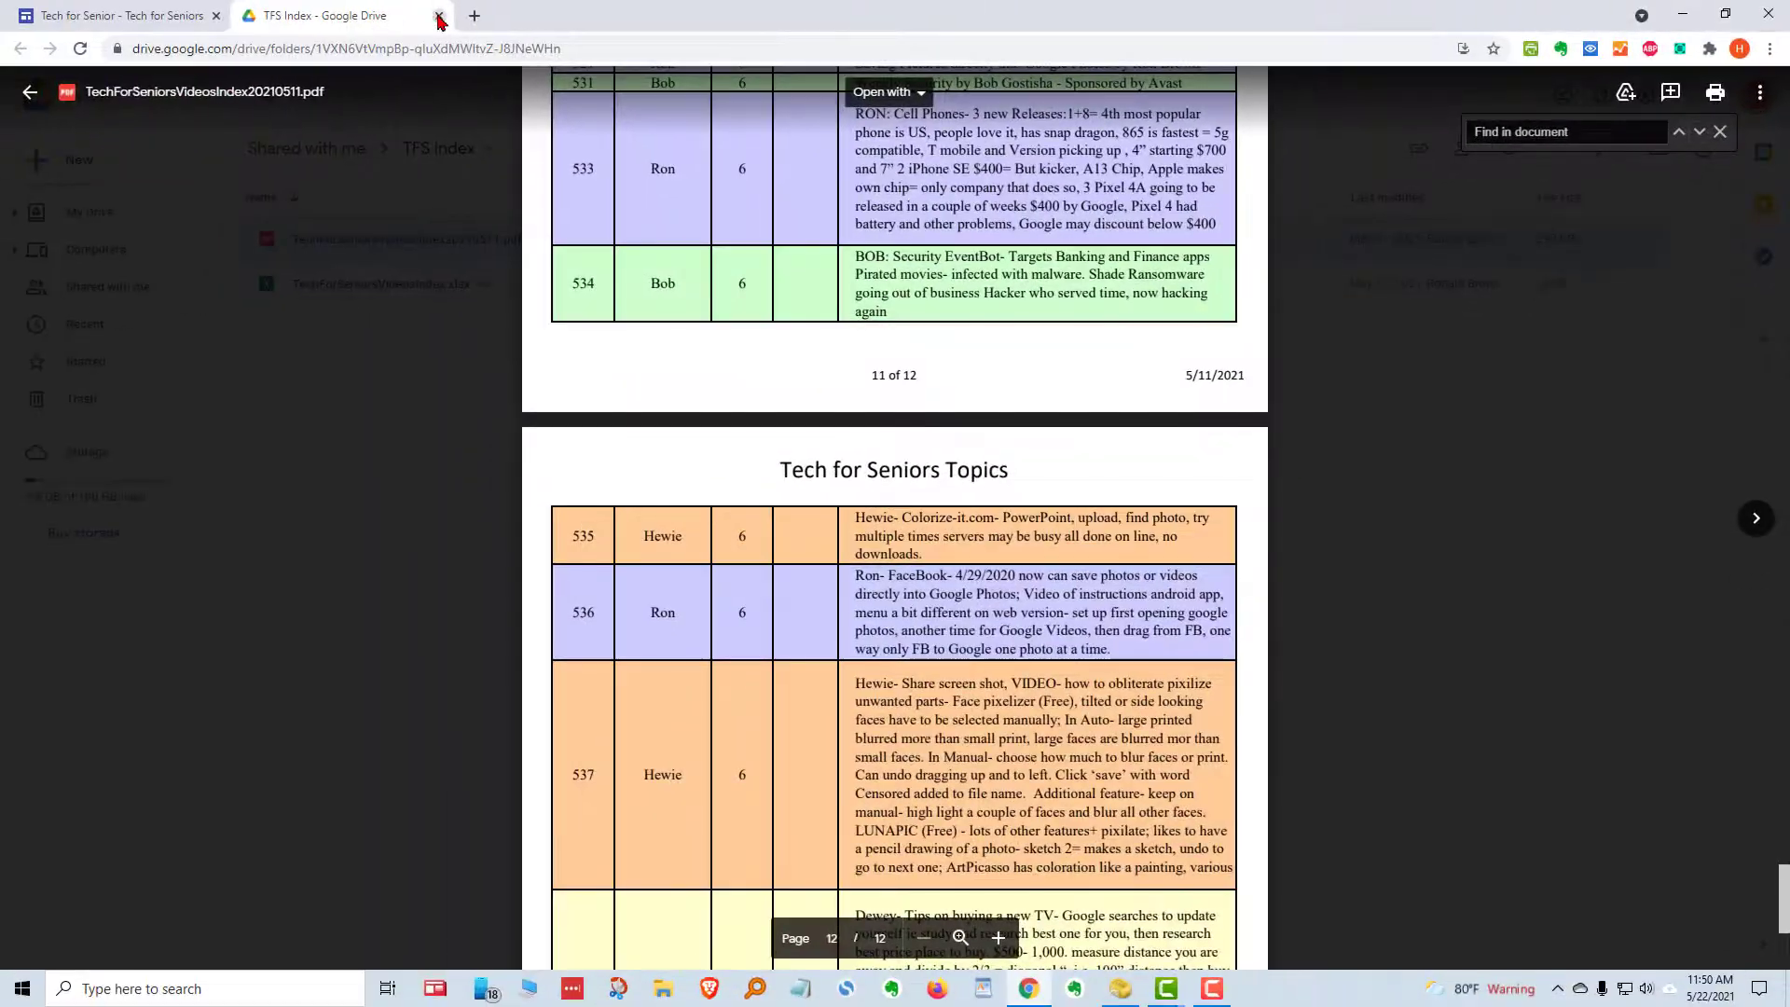
pyautogui.click(439, 15)
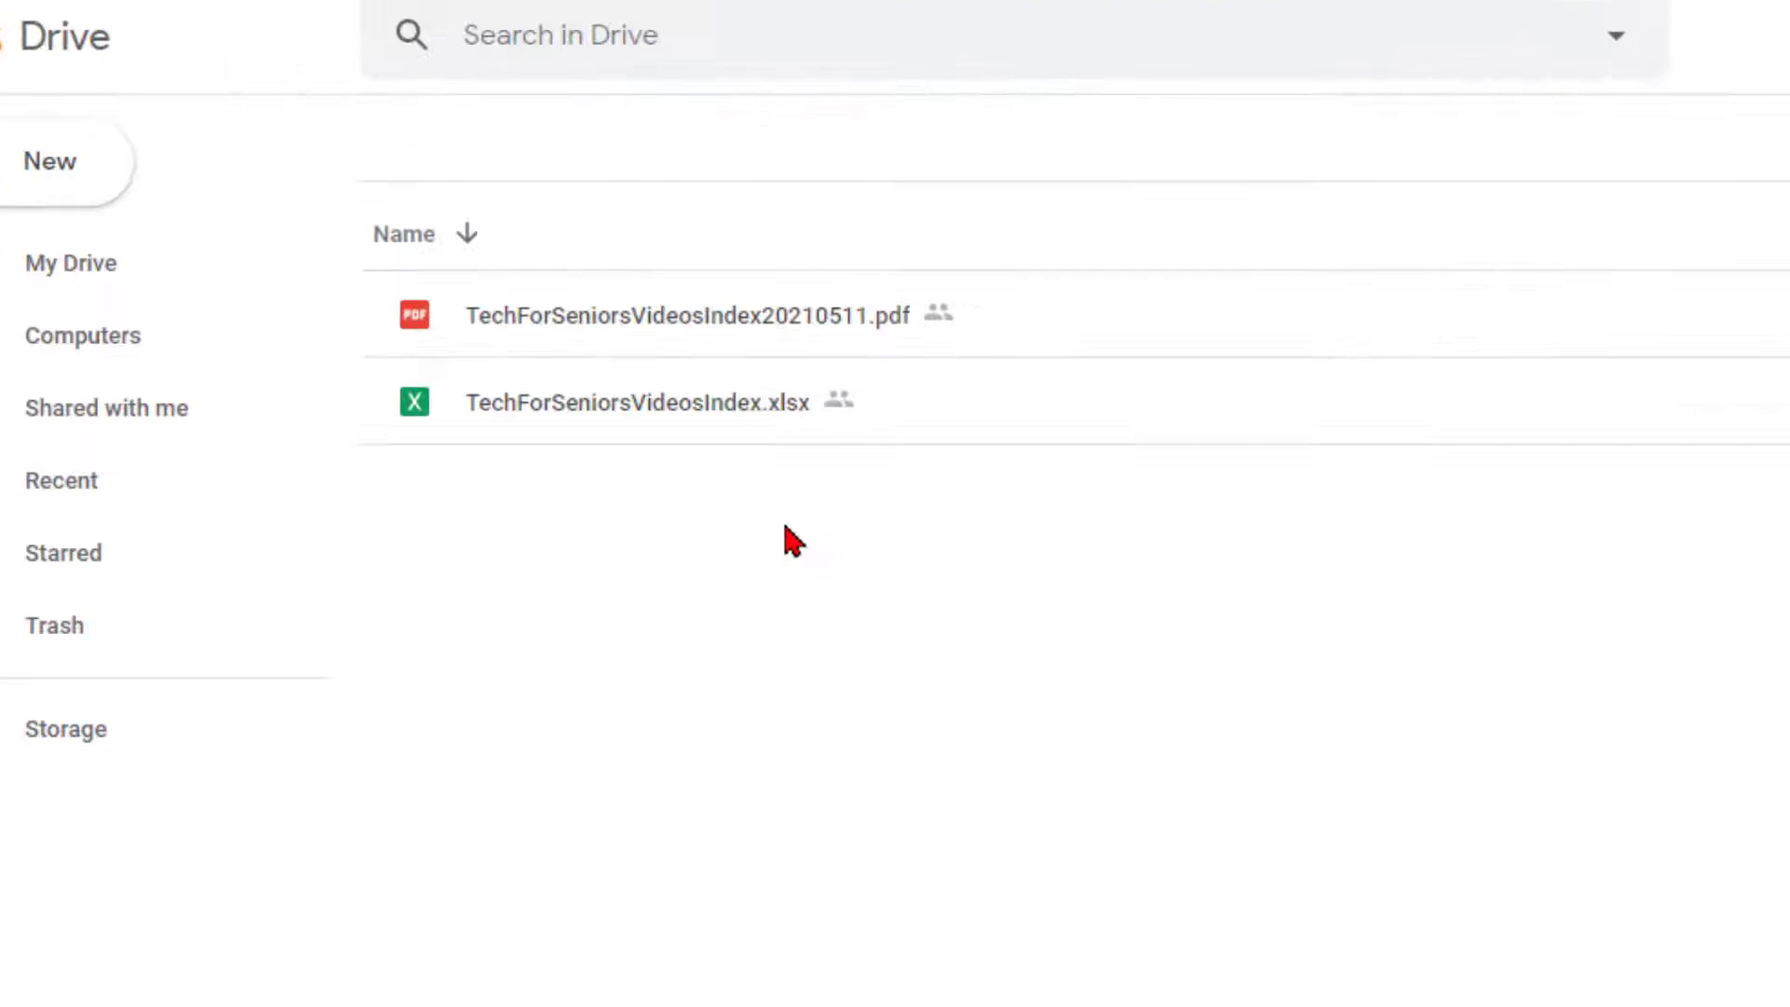
# Launch TechForSeniorsVideosIndex.xlsx as a spreadsheet in Google Sheets.
pyautogui.click(666, 392)
pyautogui.doubleClick(666, 396)
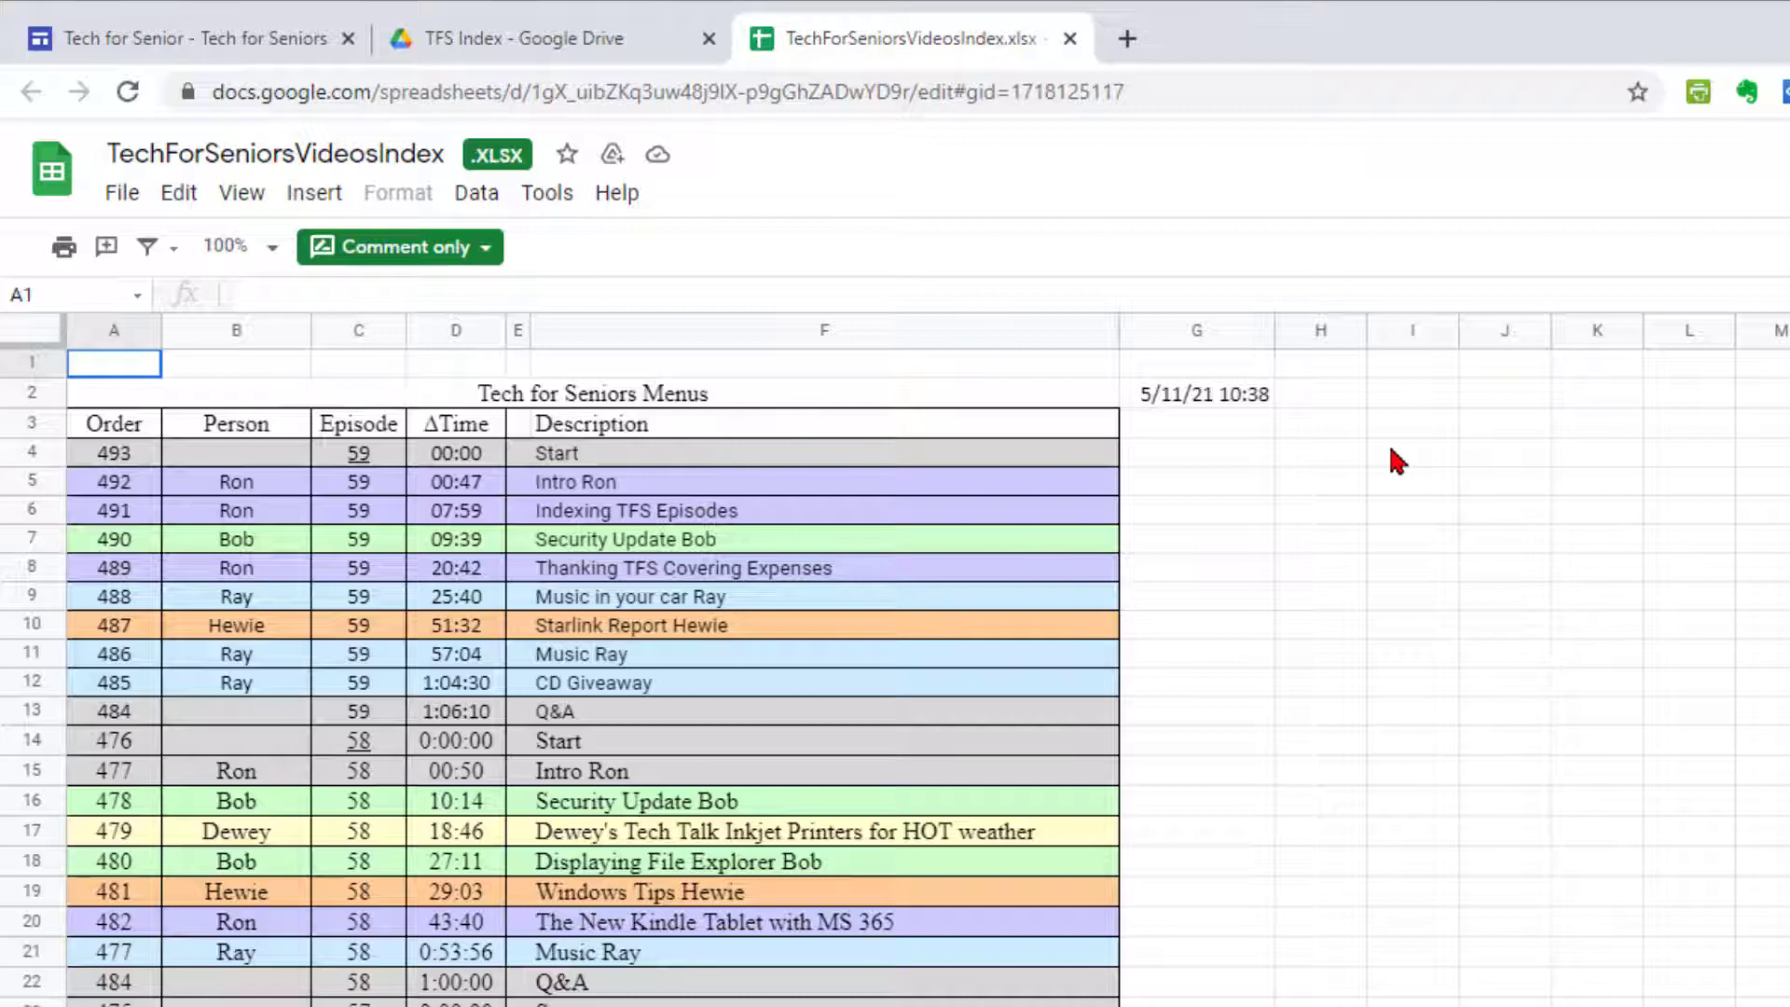
# Bring up Find and replace from the Edit menu to search the index for 'color'.
pyautogui.click(179, 205)
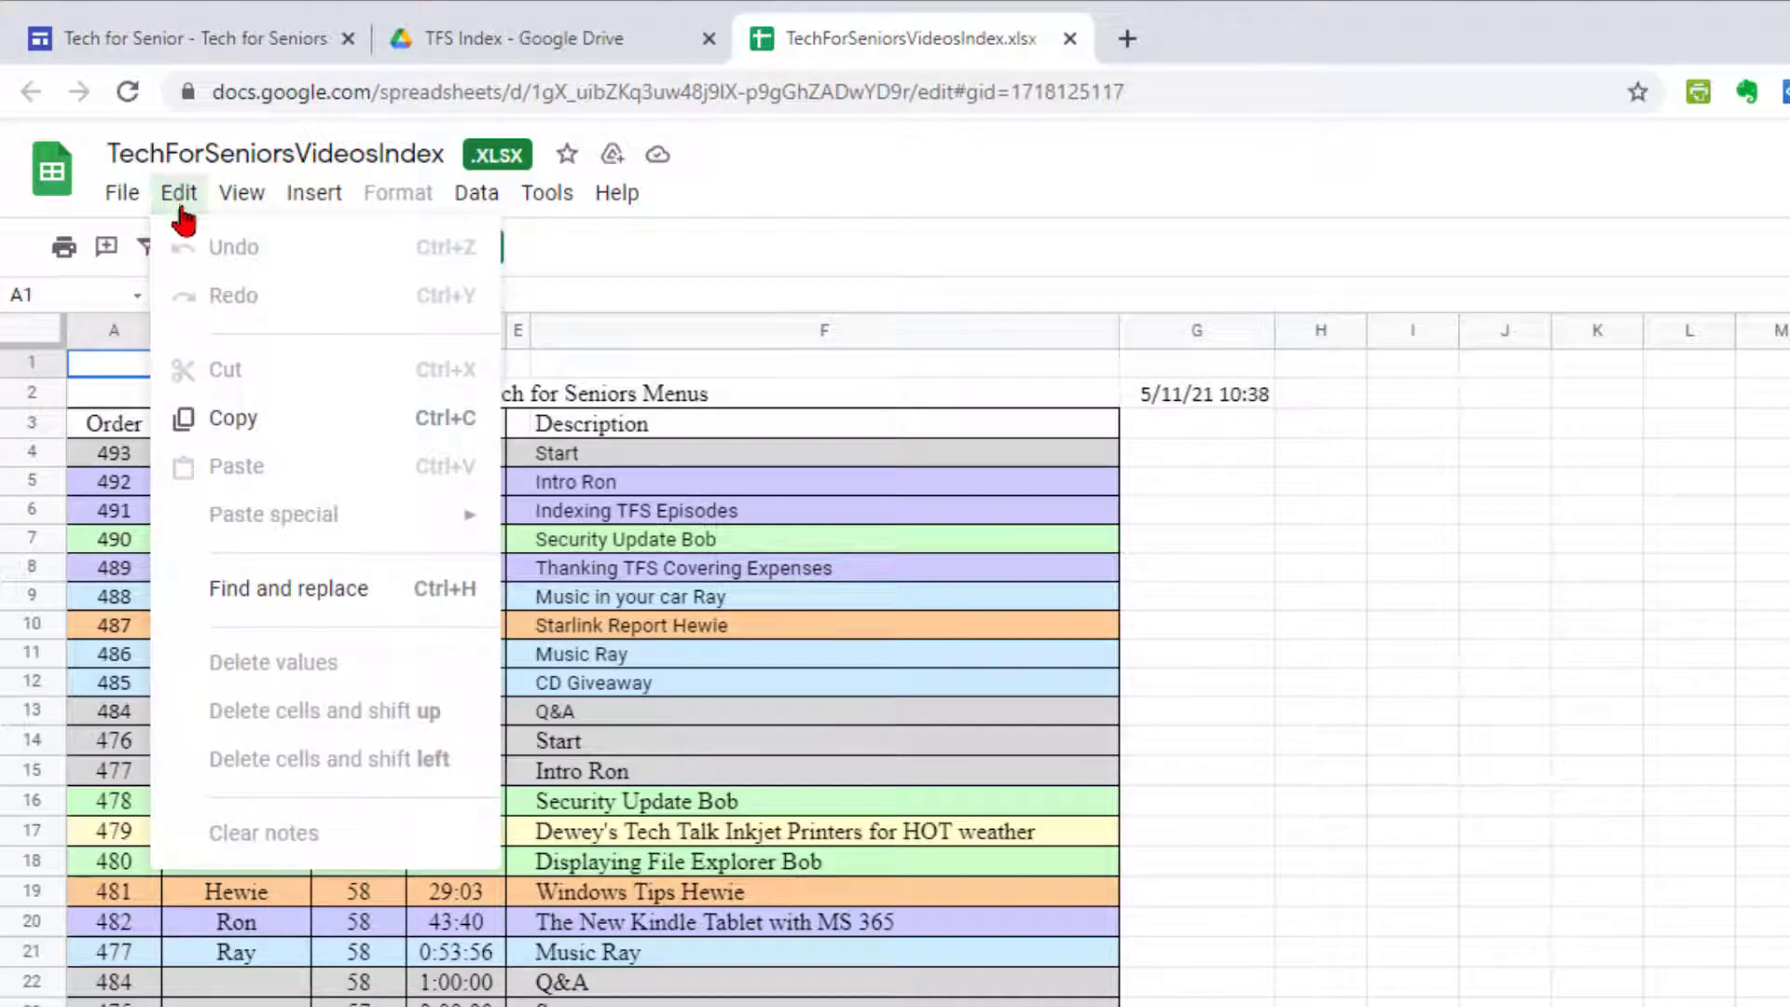
pyautogui.click(270, 599)
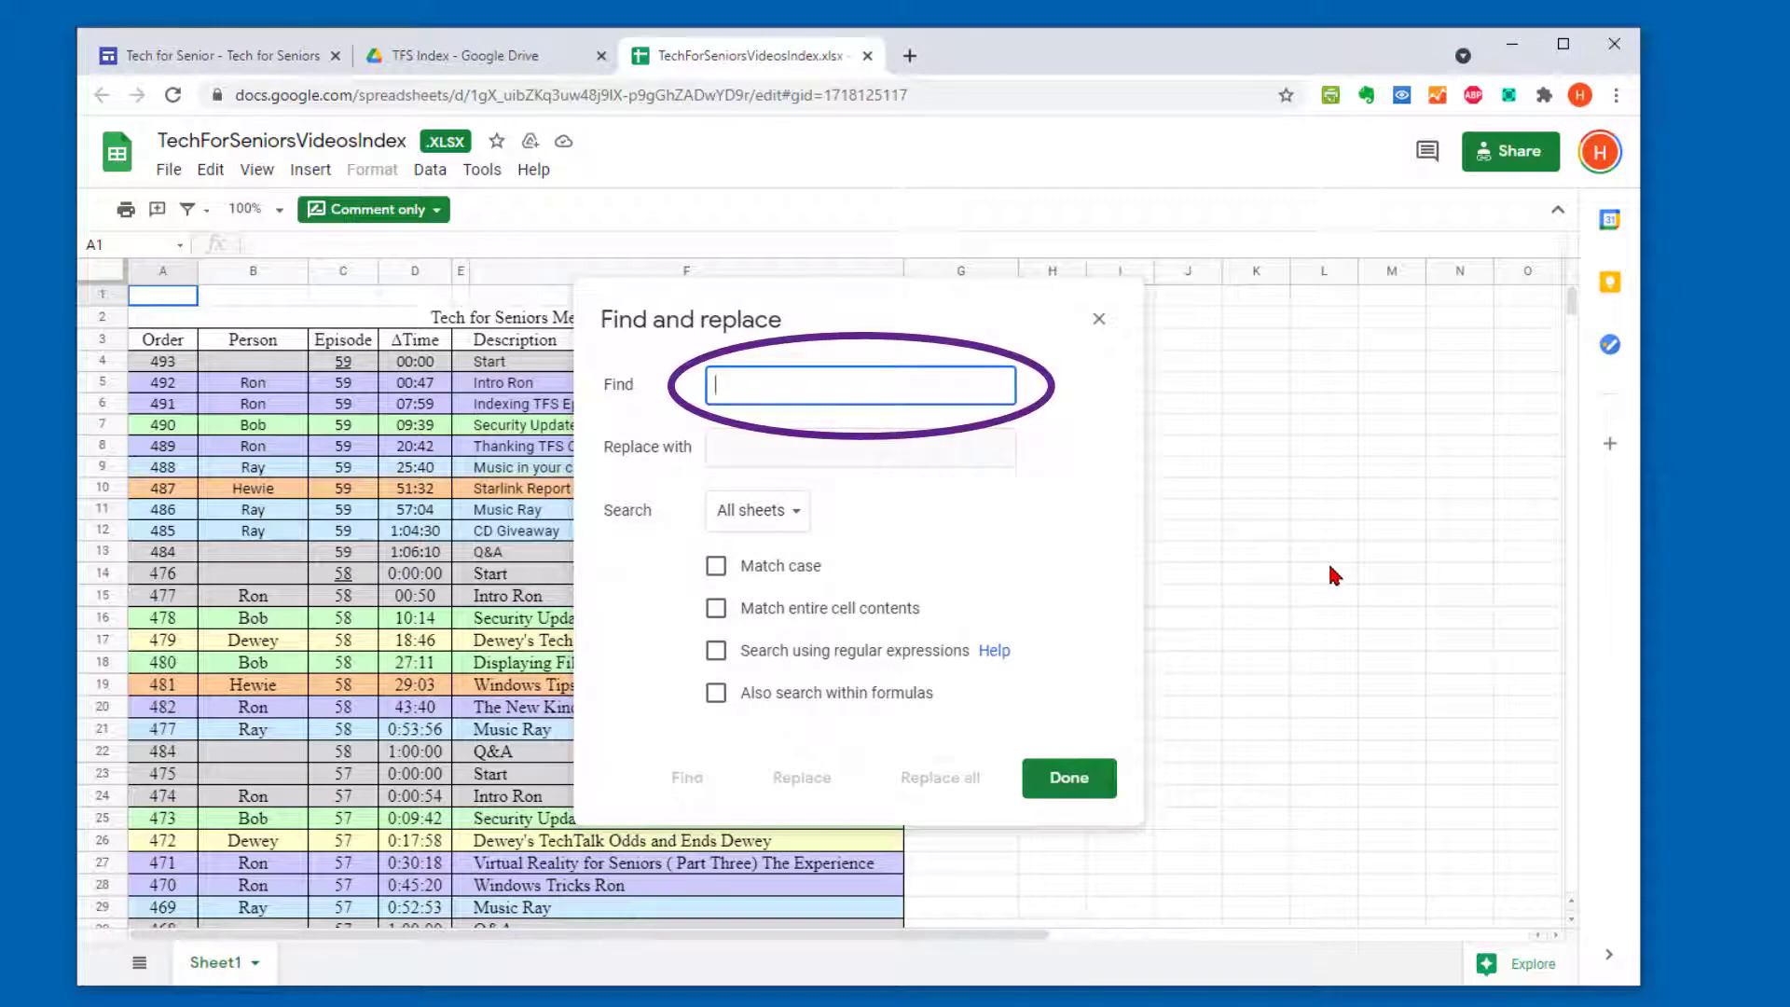
pyautogui.write('color')
# Step through the 'color' matches from Colorizing B&W Photos to the episode 537 coloration entry, then finish the search.
pyautogui.click(687, 784)
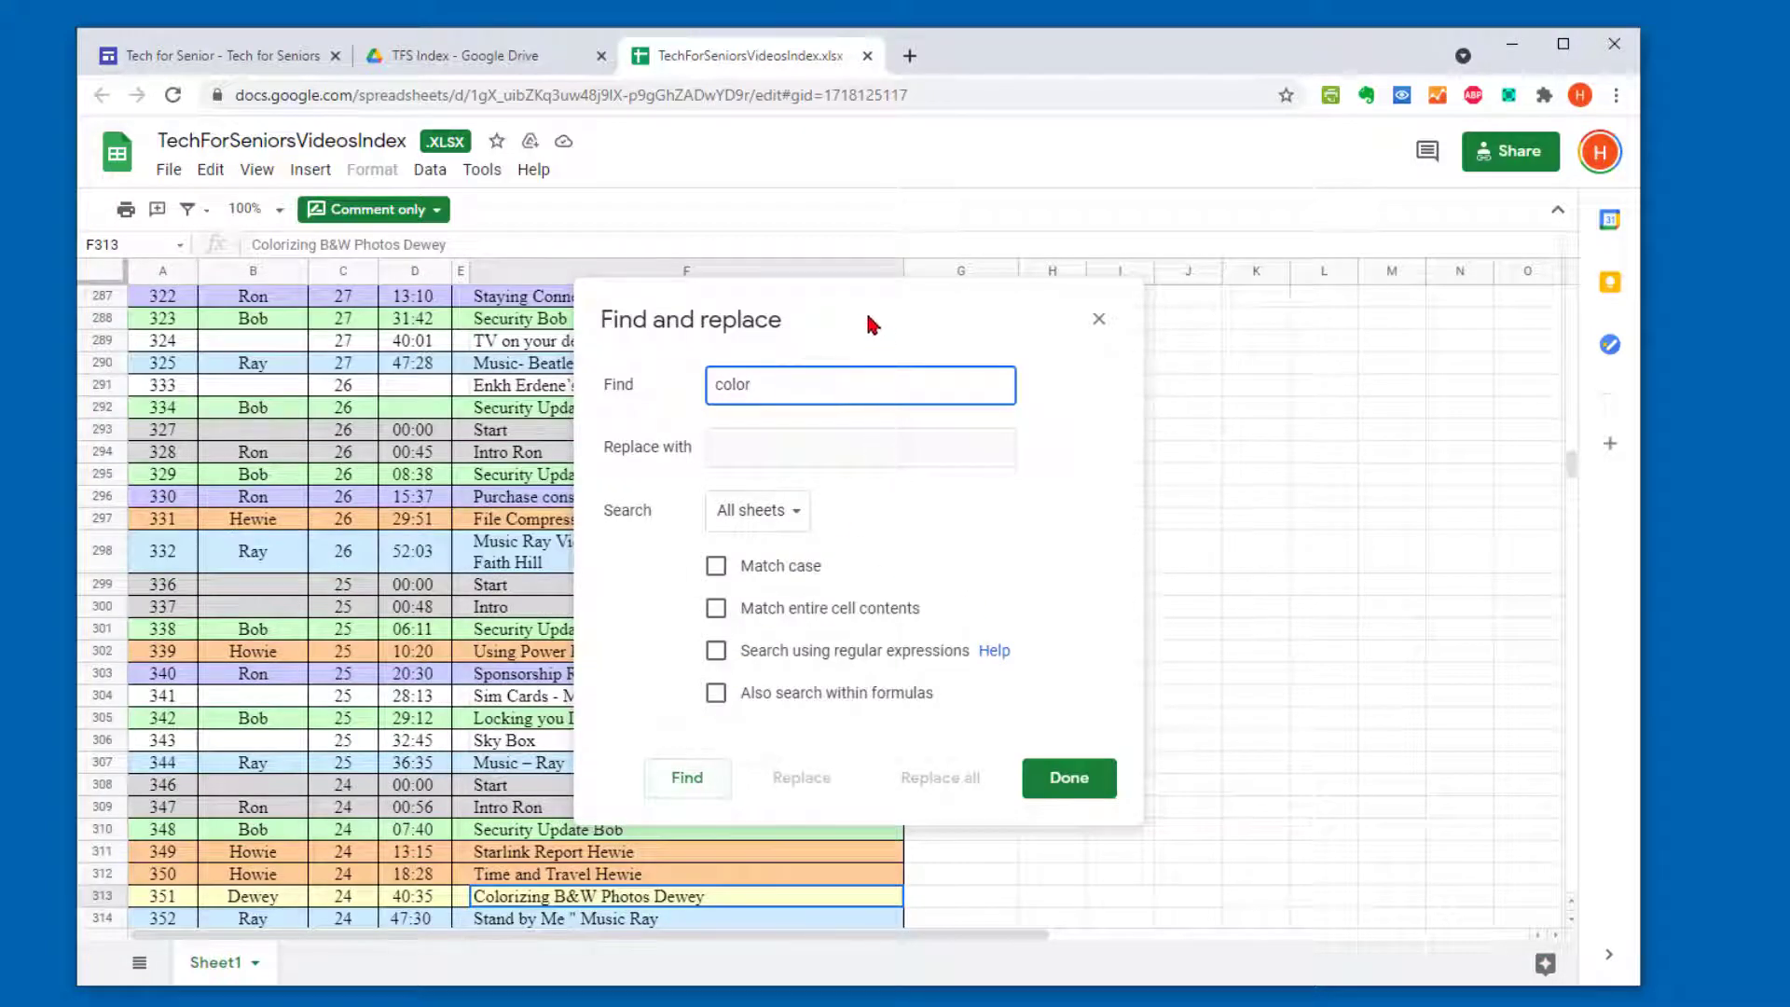
pyautogui.moveTo(867, 324); pyautogui.dragTo(1392, 294)
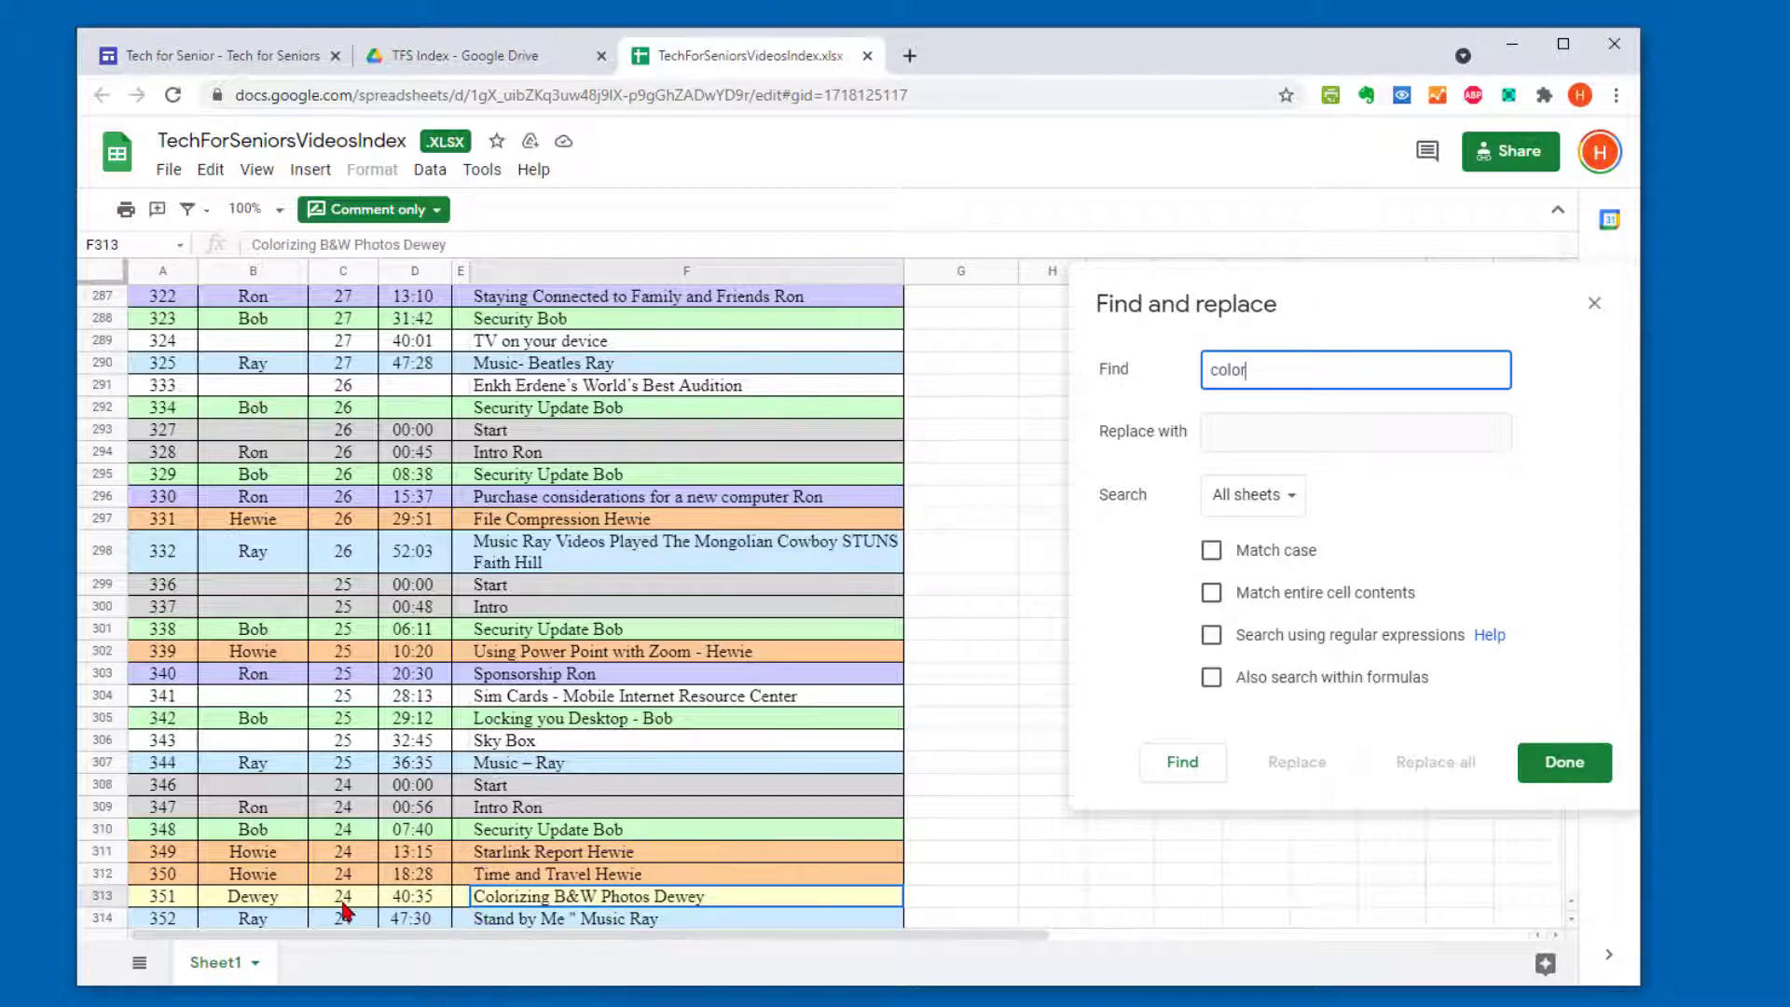
pyautogui.click(1187, 784)
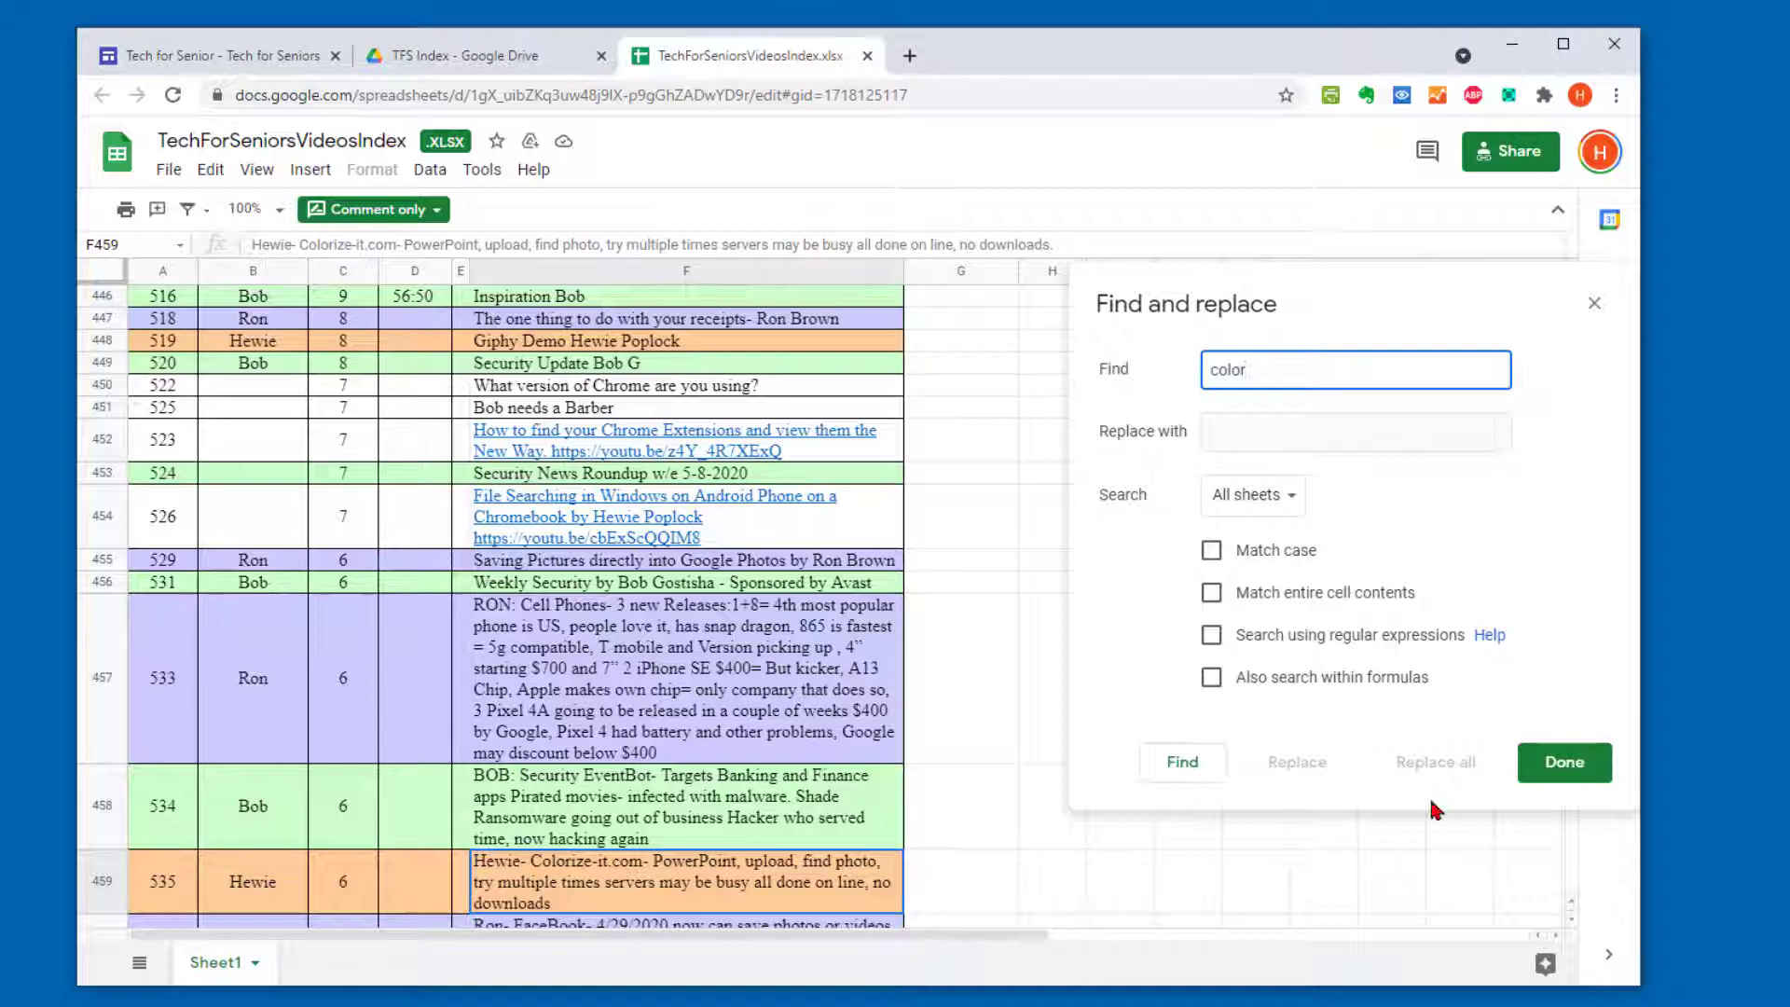
pyautogui.click(1193, 778)
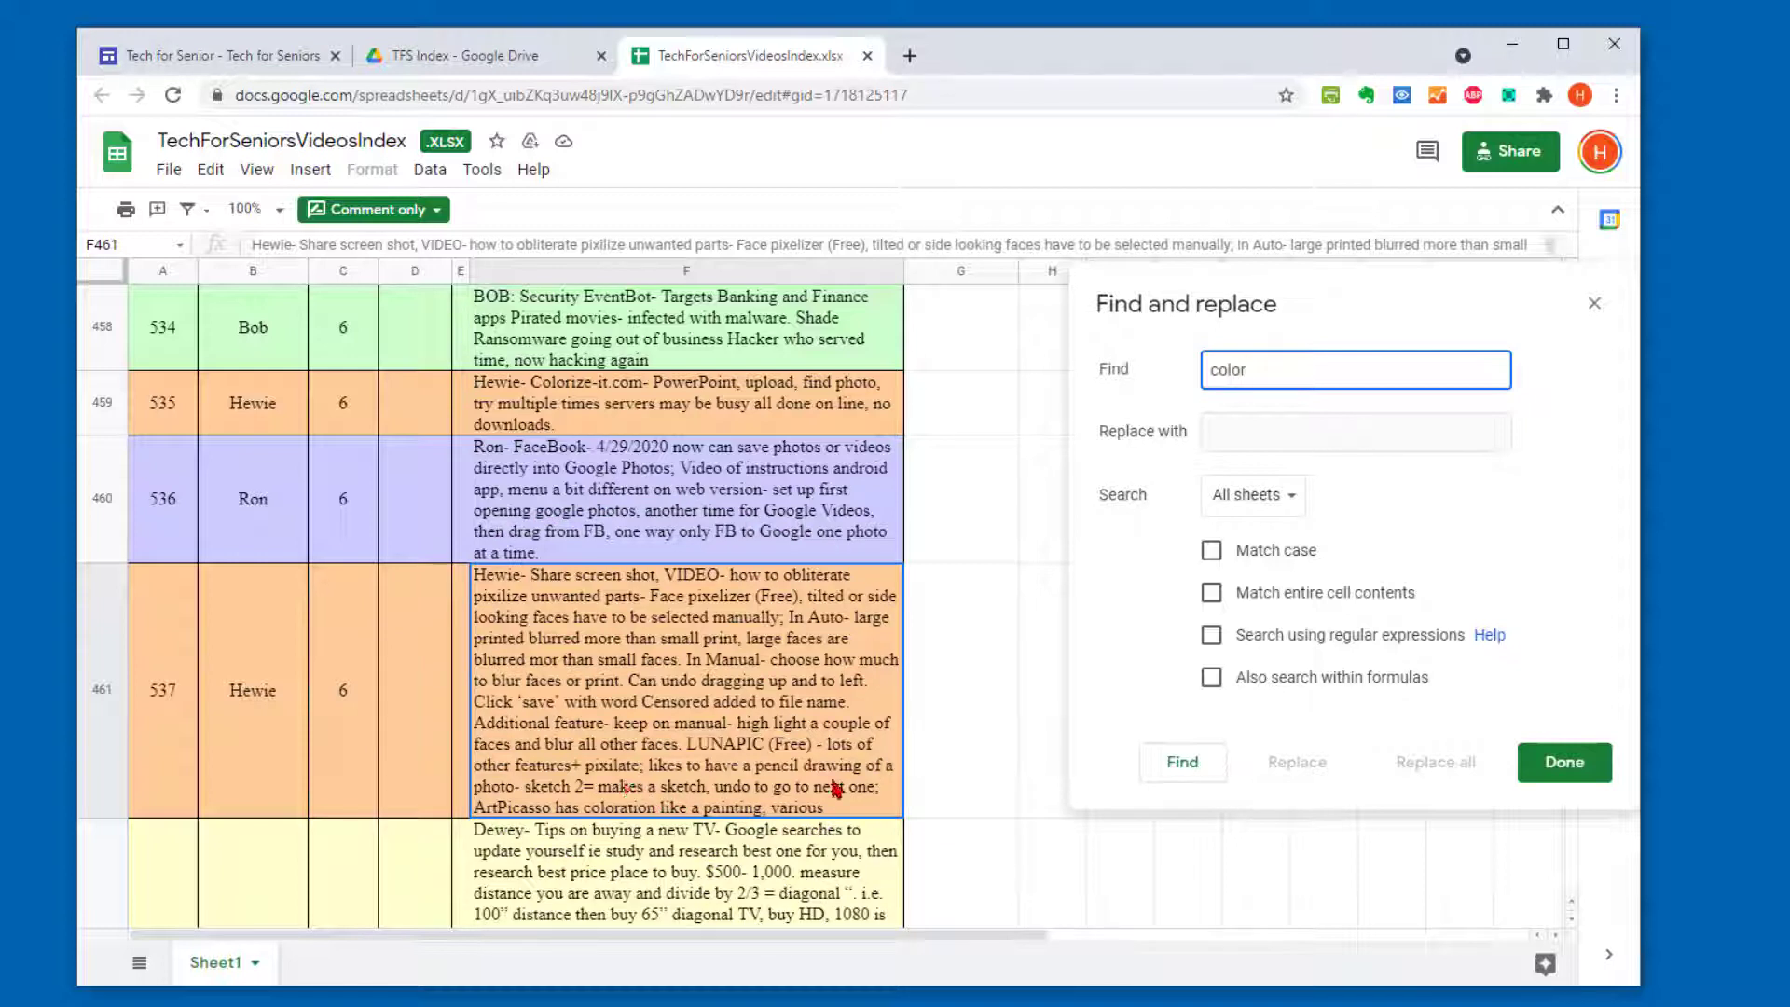
pyautogui.click(1565, 766)
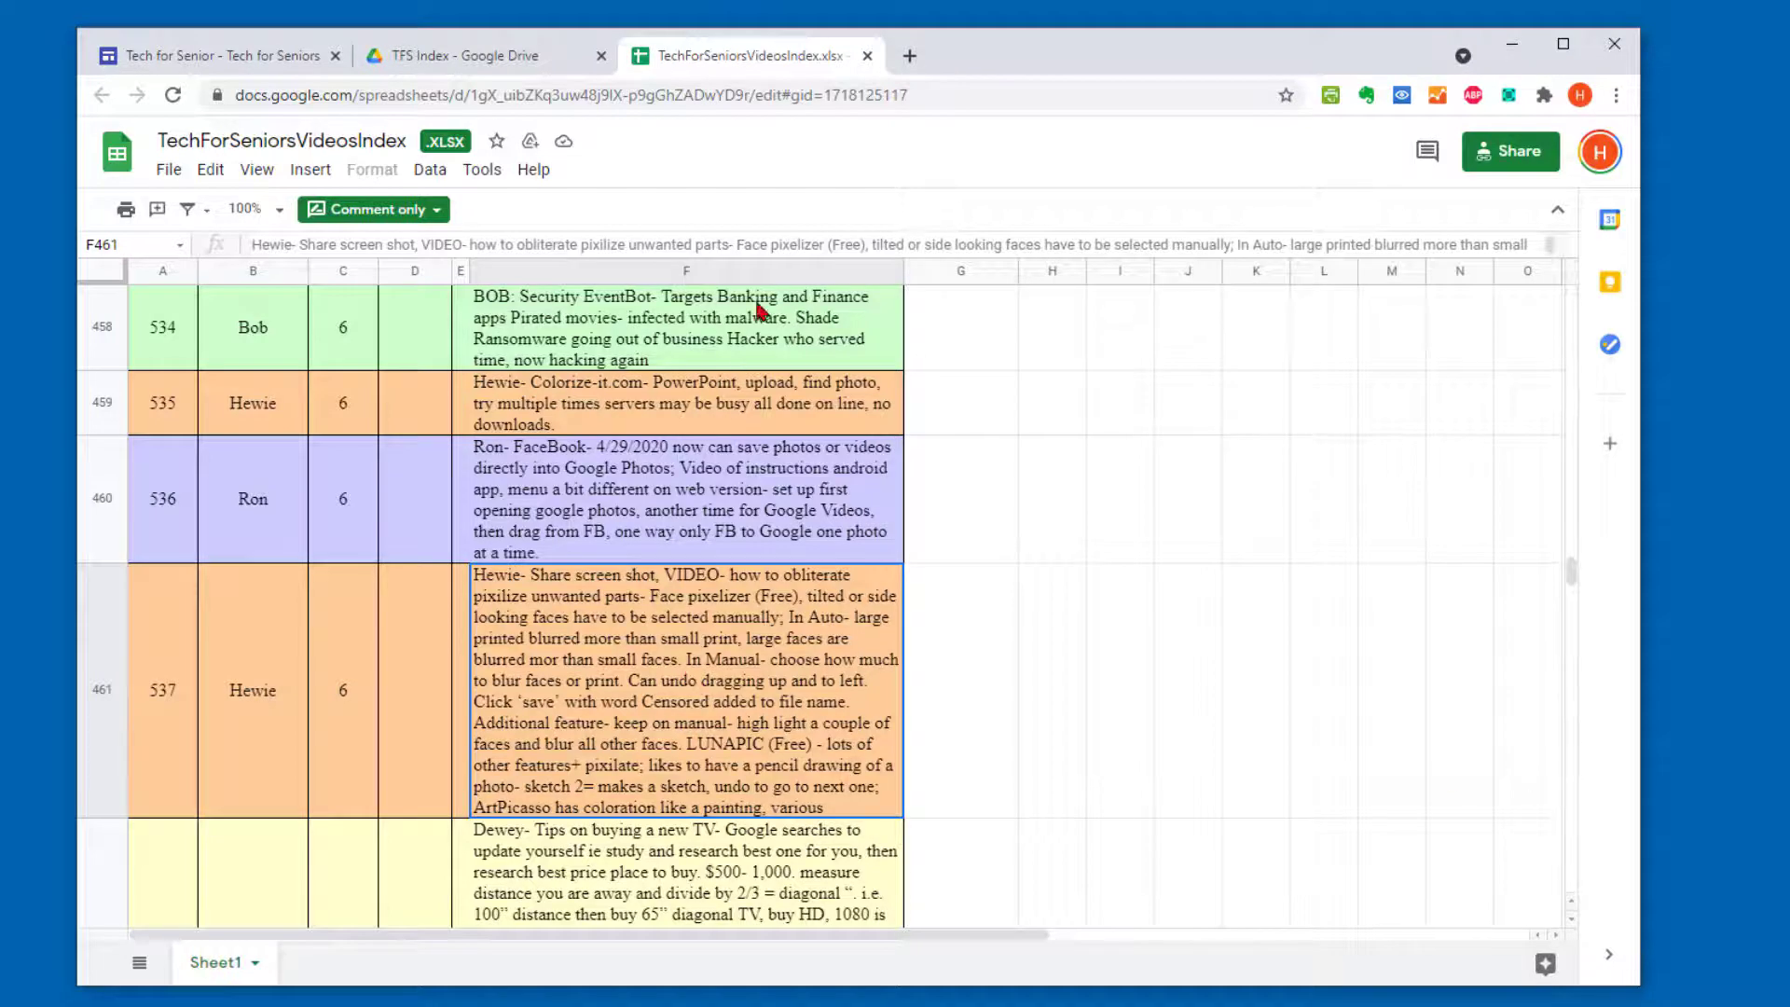
# In Firefox, go to the site's Tech for Seniors page and reopen the TFS Index folder.
pyautogui.click(865, 56)
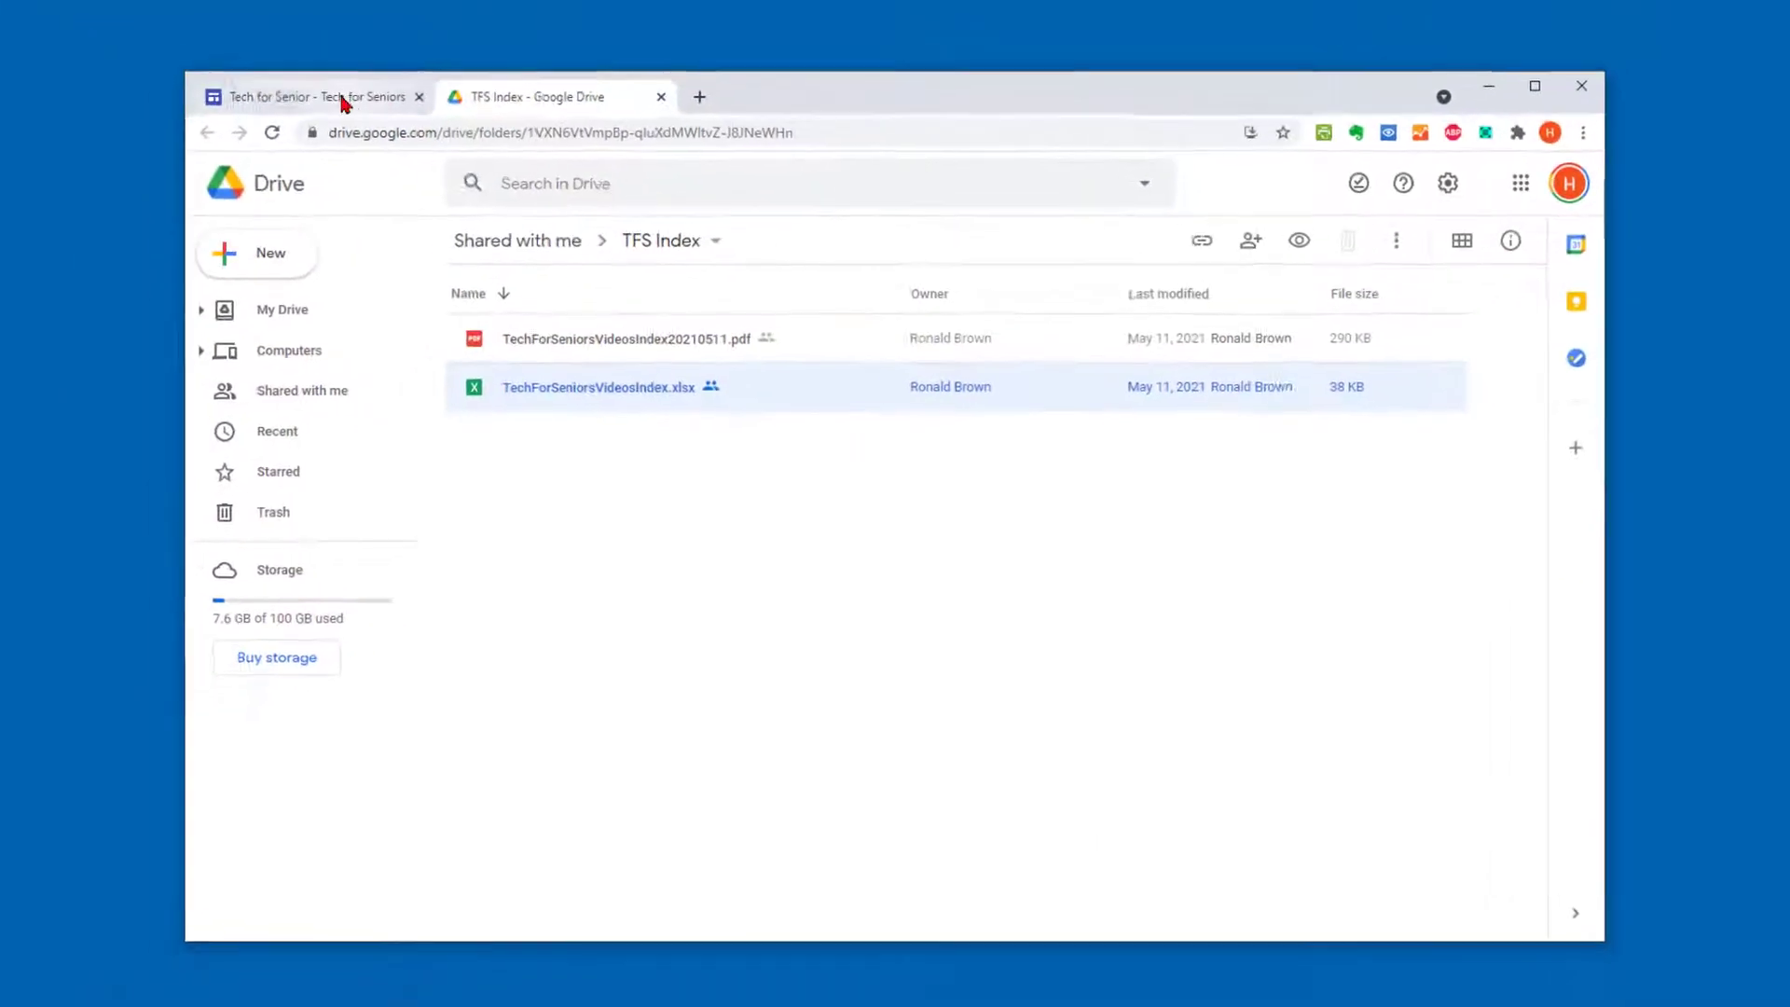
pyautogui.click(246, 55)
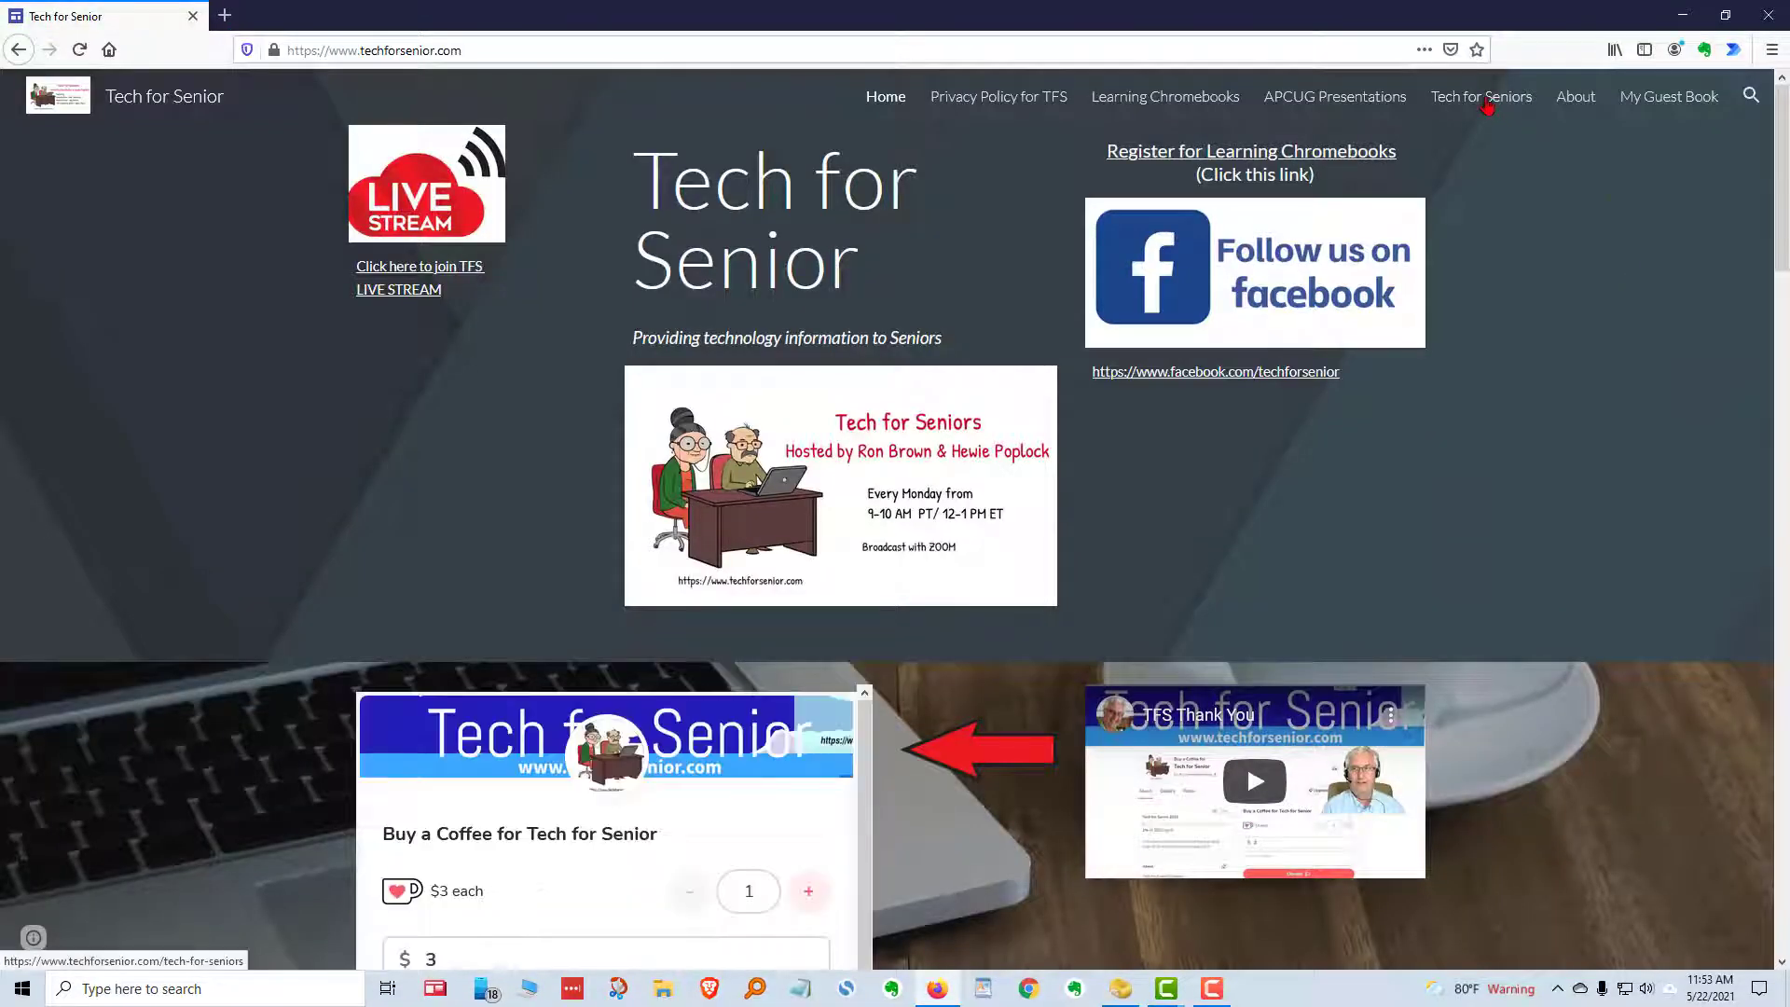
pyautogui.click(1487, 110)
pyautogui.scroll(-2, 560, 727)
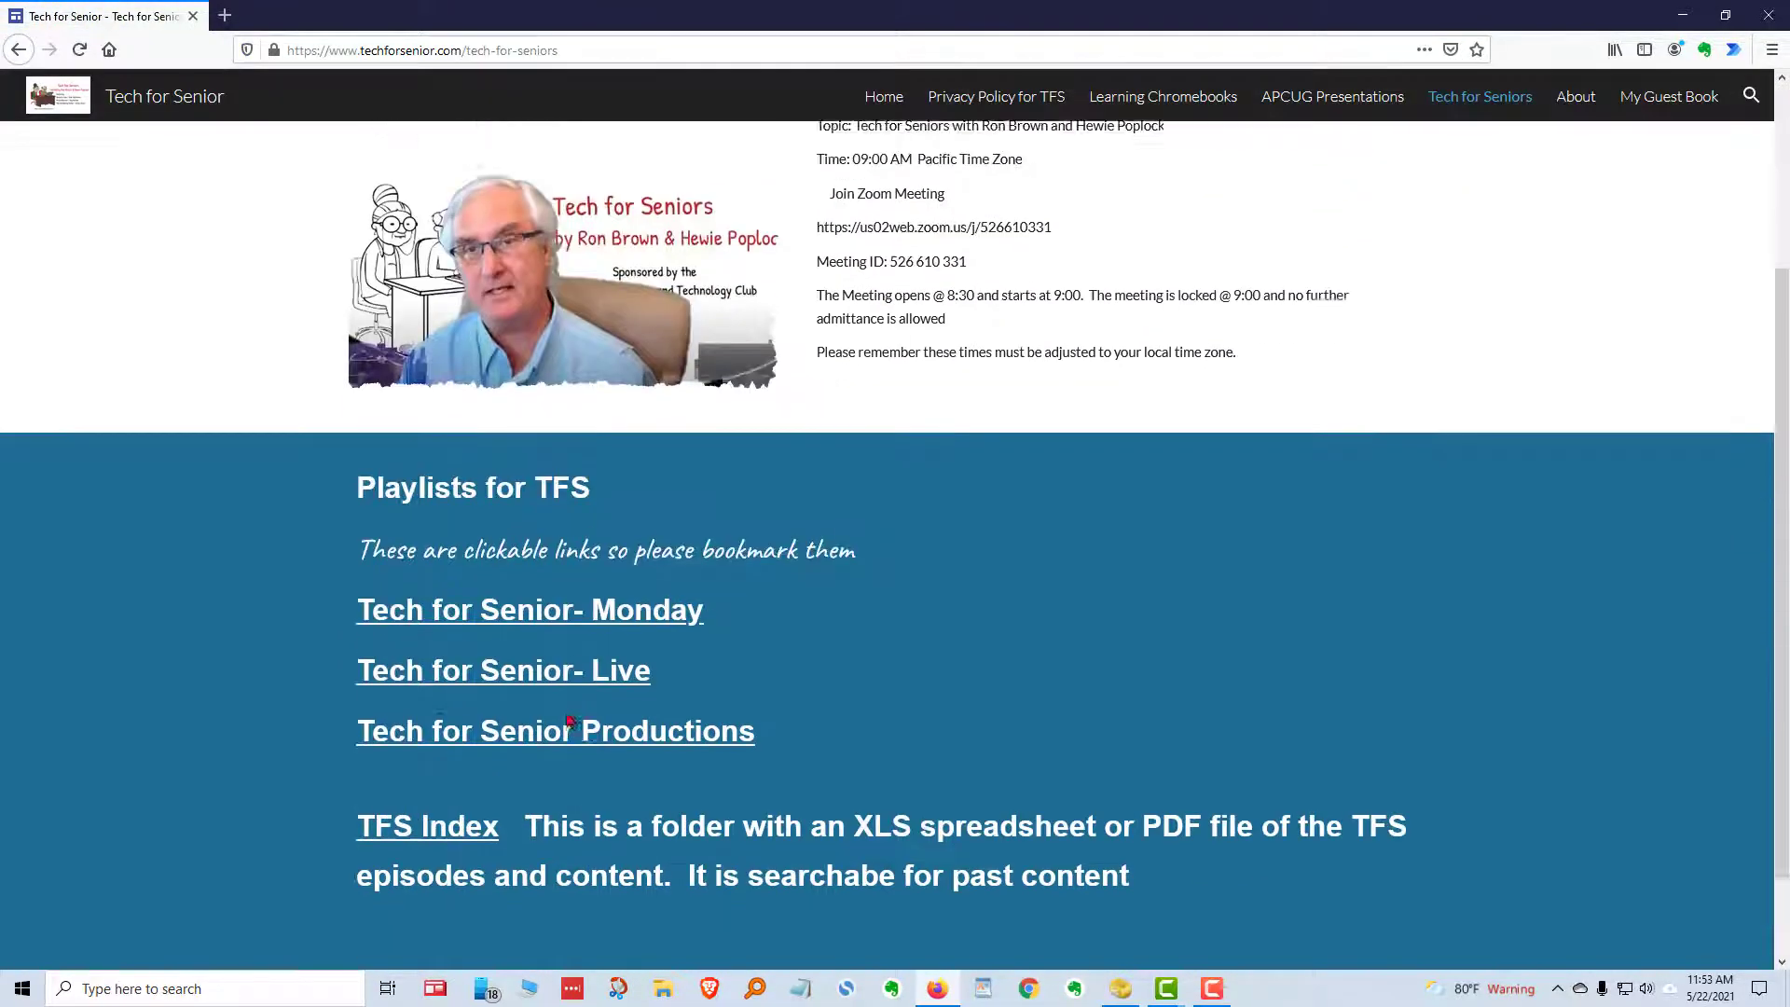
pyautogui.scroll(-1, 507, 771)
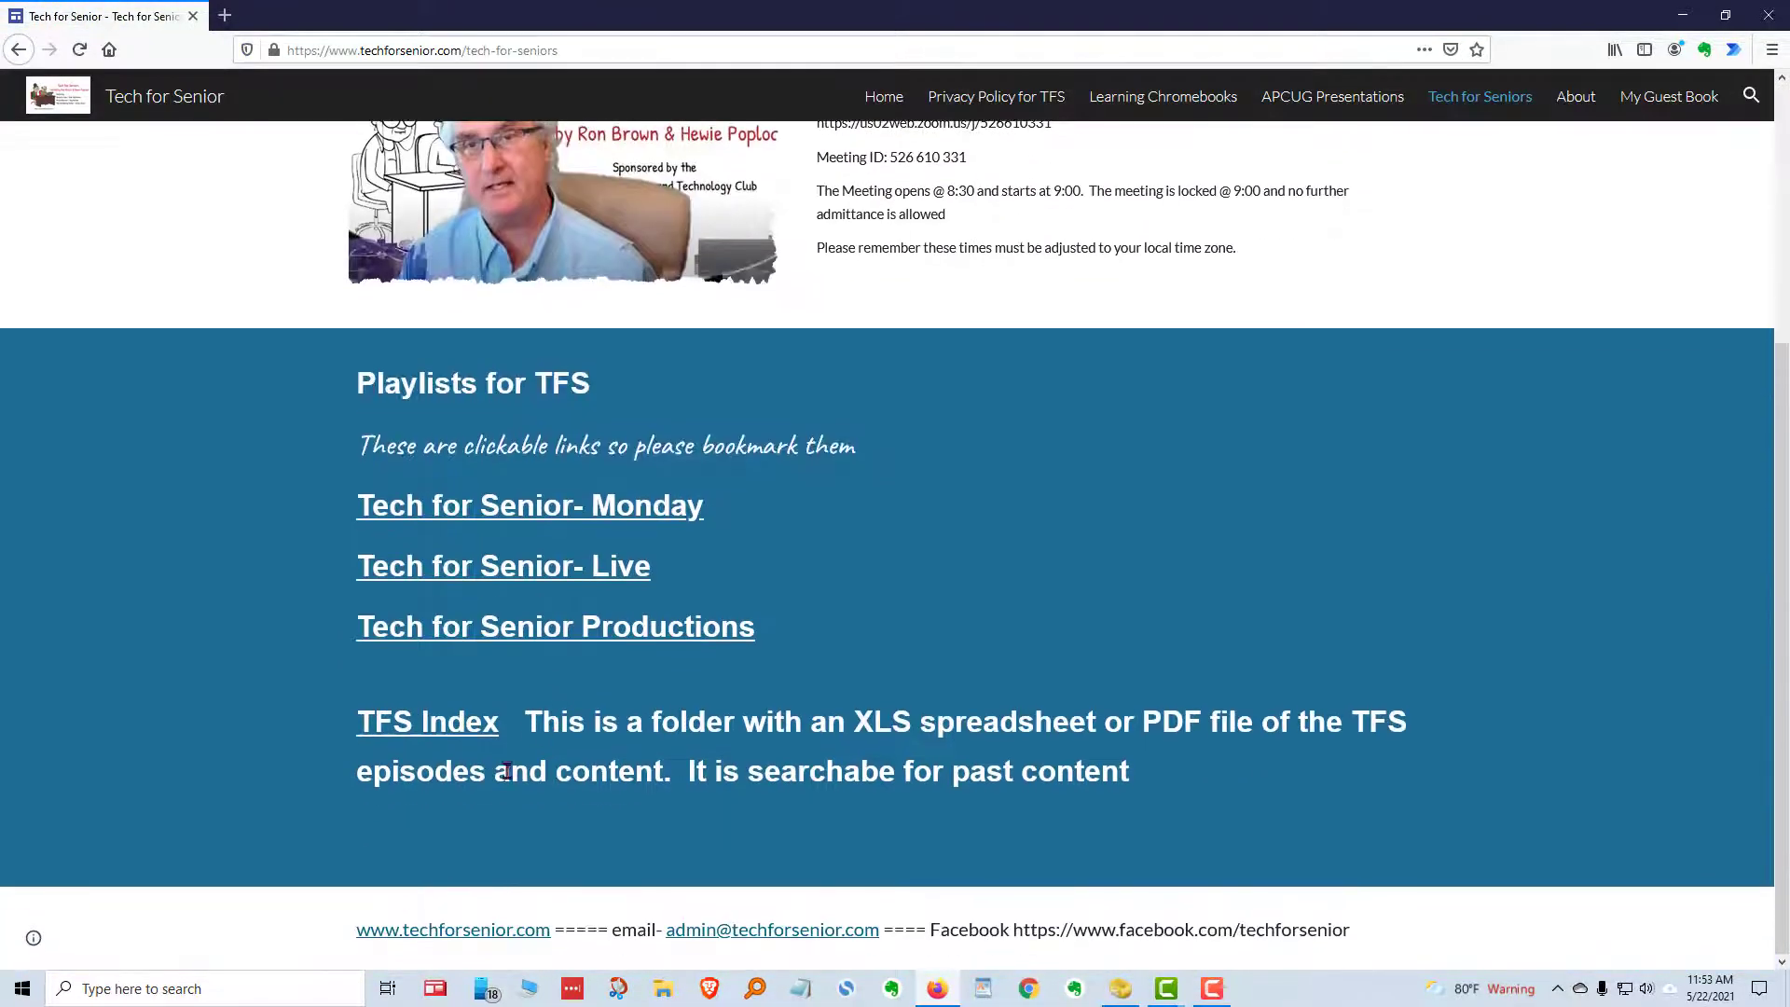
pyautogui.click(393, 738)
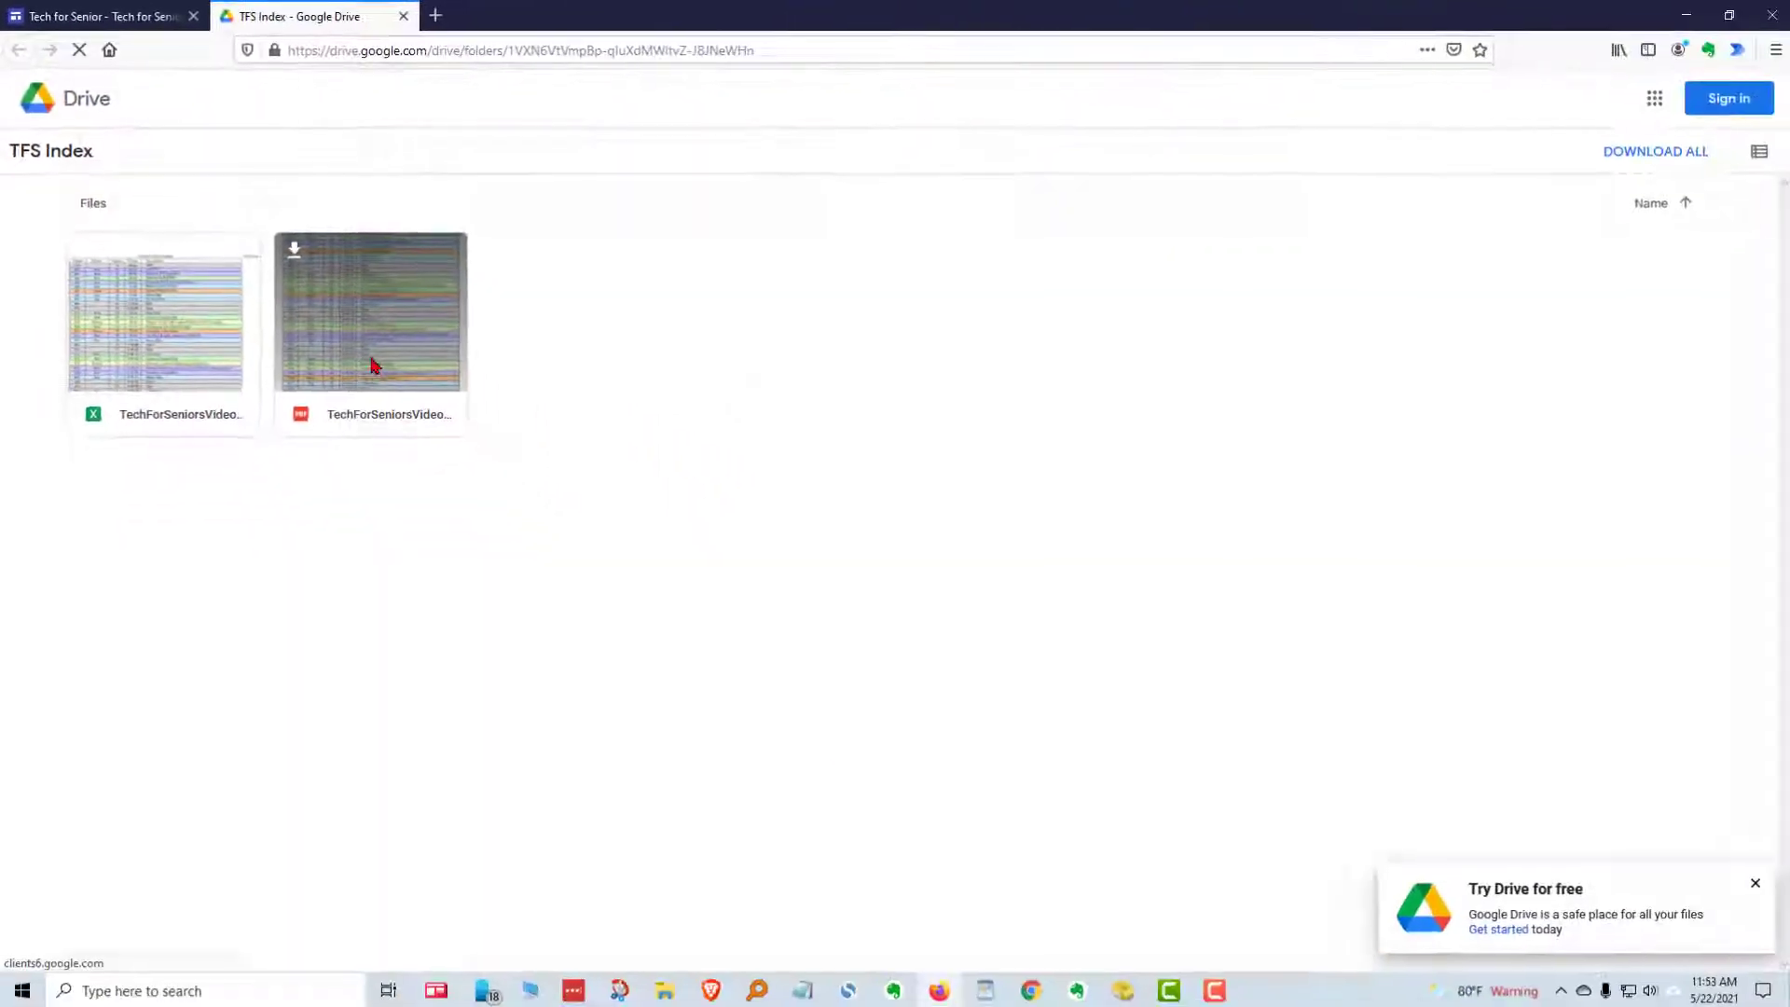
# Find 'color' in the index PDF via More actions > Find, then return to the Tech for Seniors page.
pyautogui.click(744, 728)
pyautogui.moveTo(895, 96)
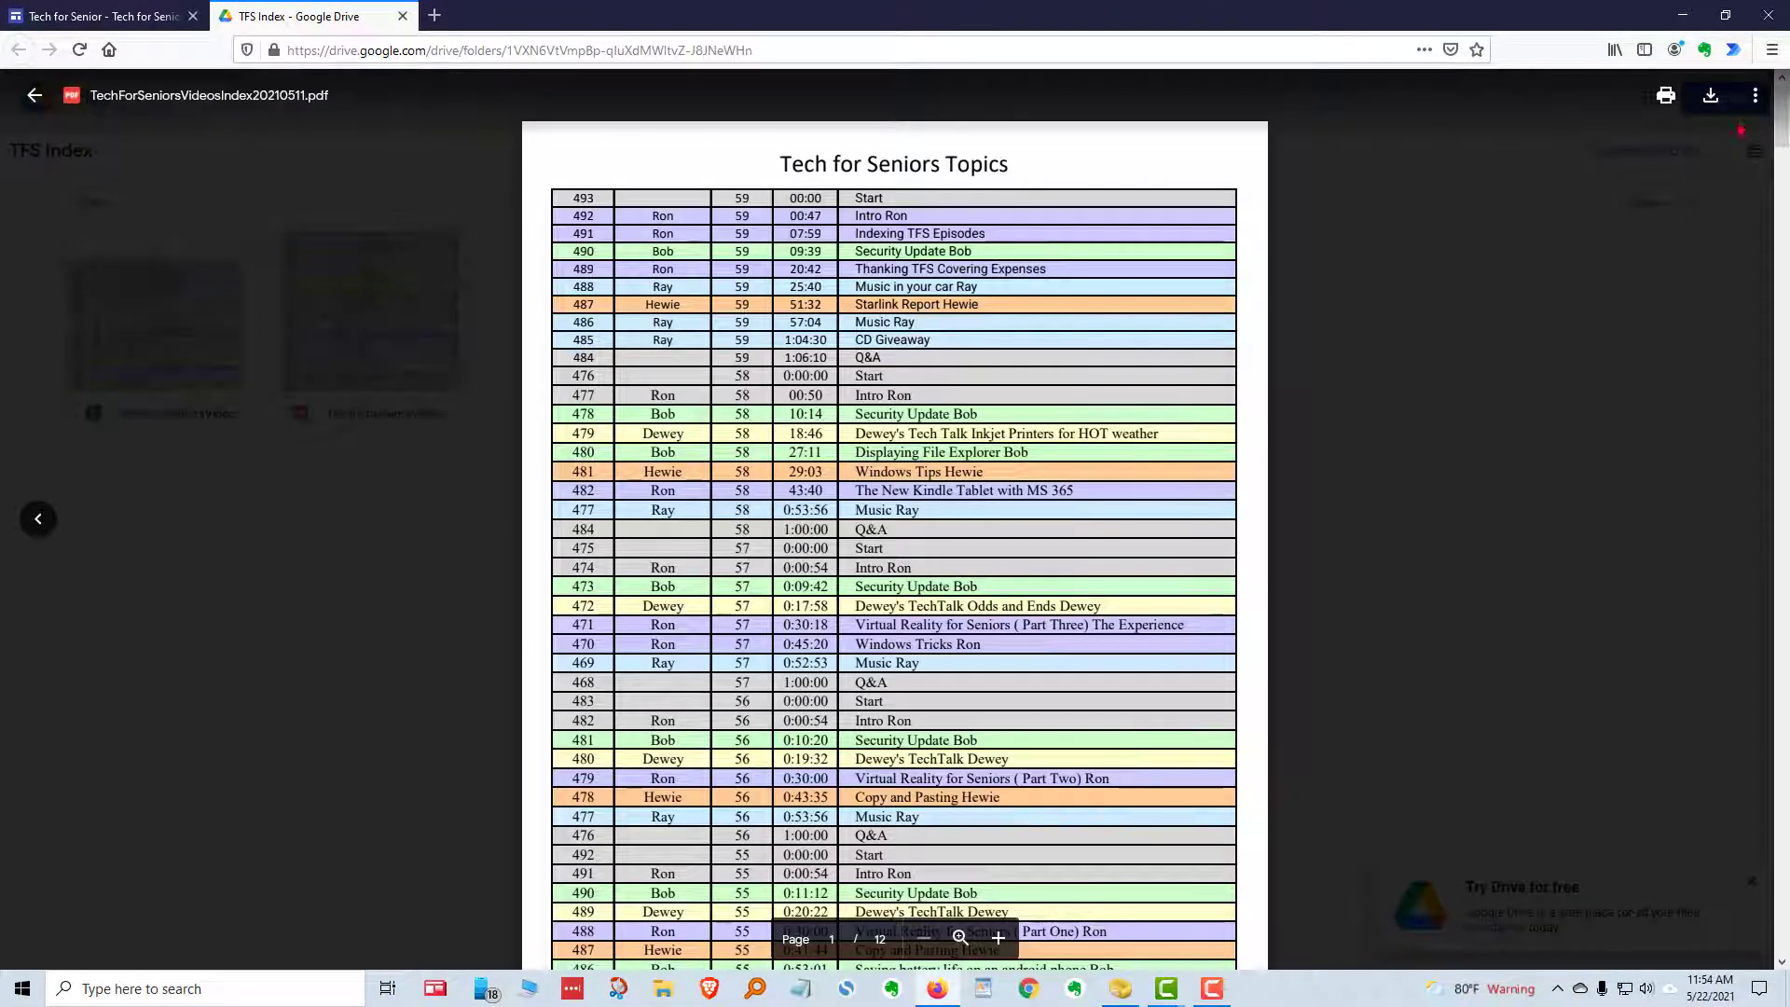
pyautogui.click(1757, 95)
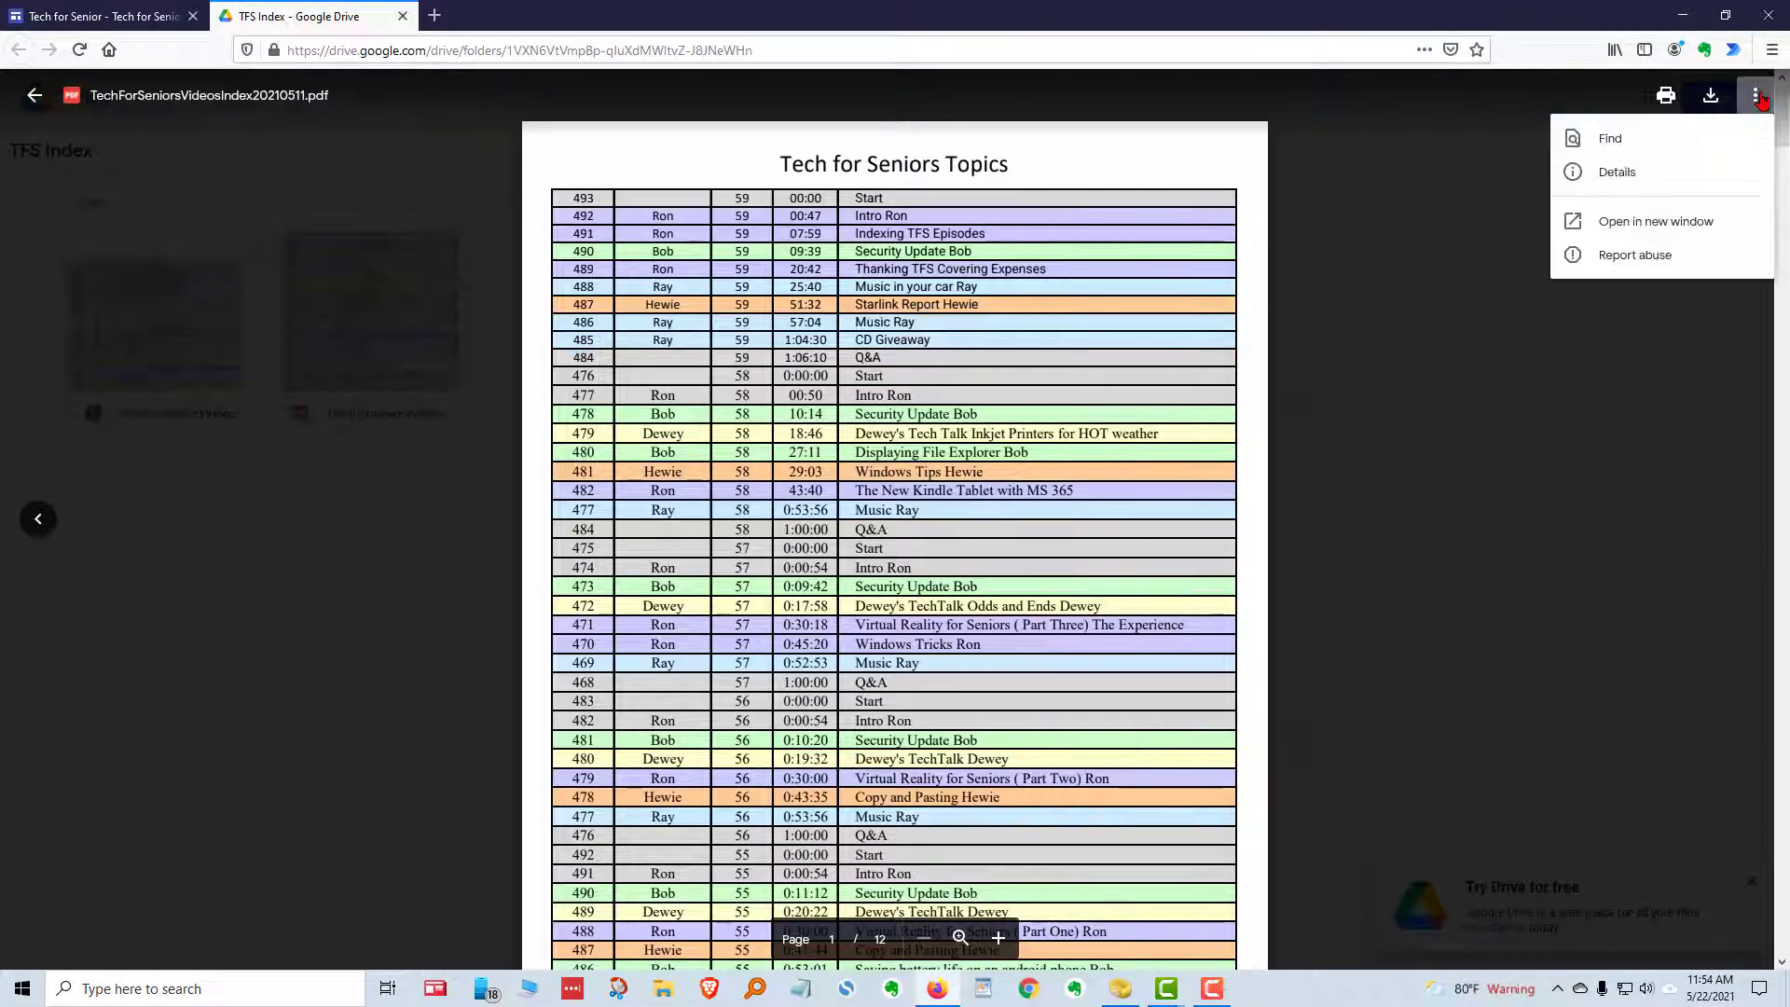
pyautogui.click(1606, 138)
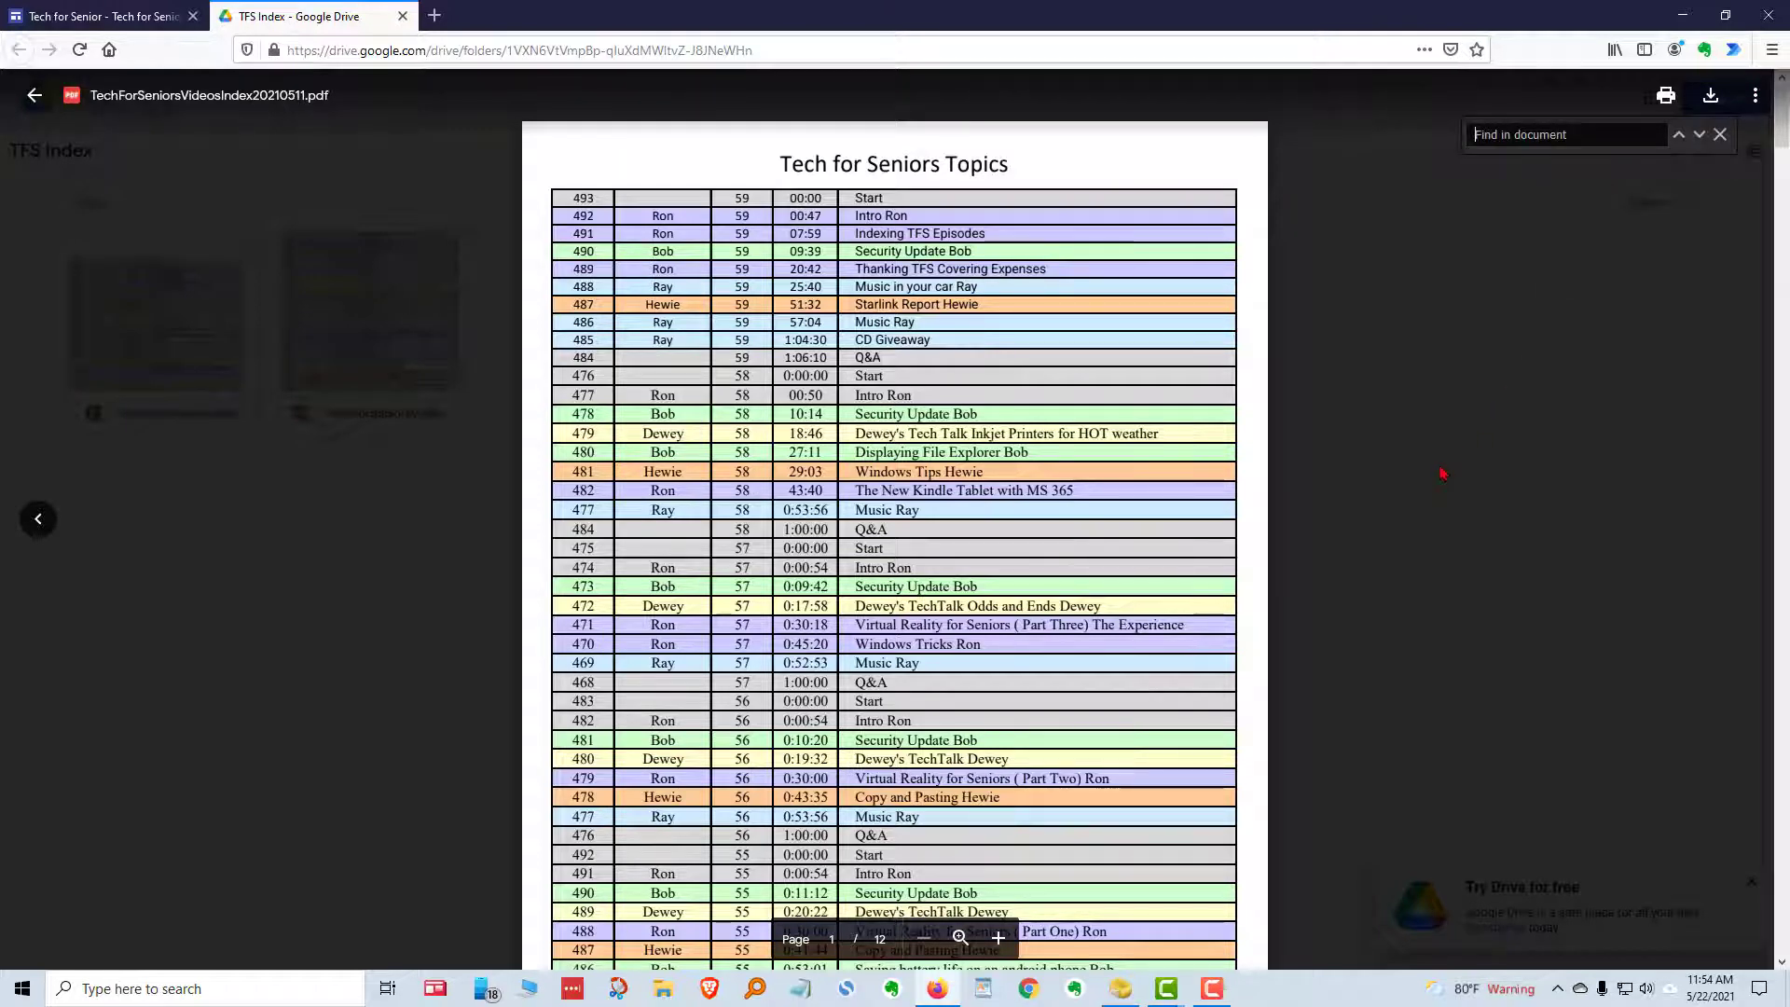
pyautogui.write('color')
pyautogui.press('Return')
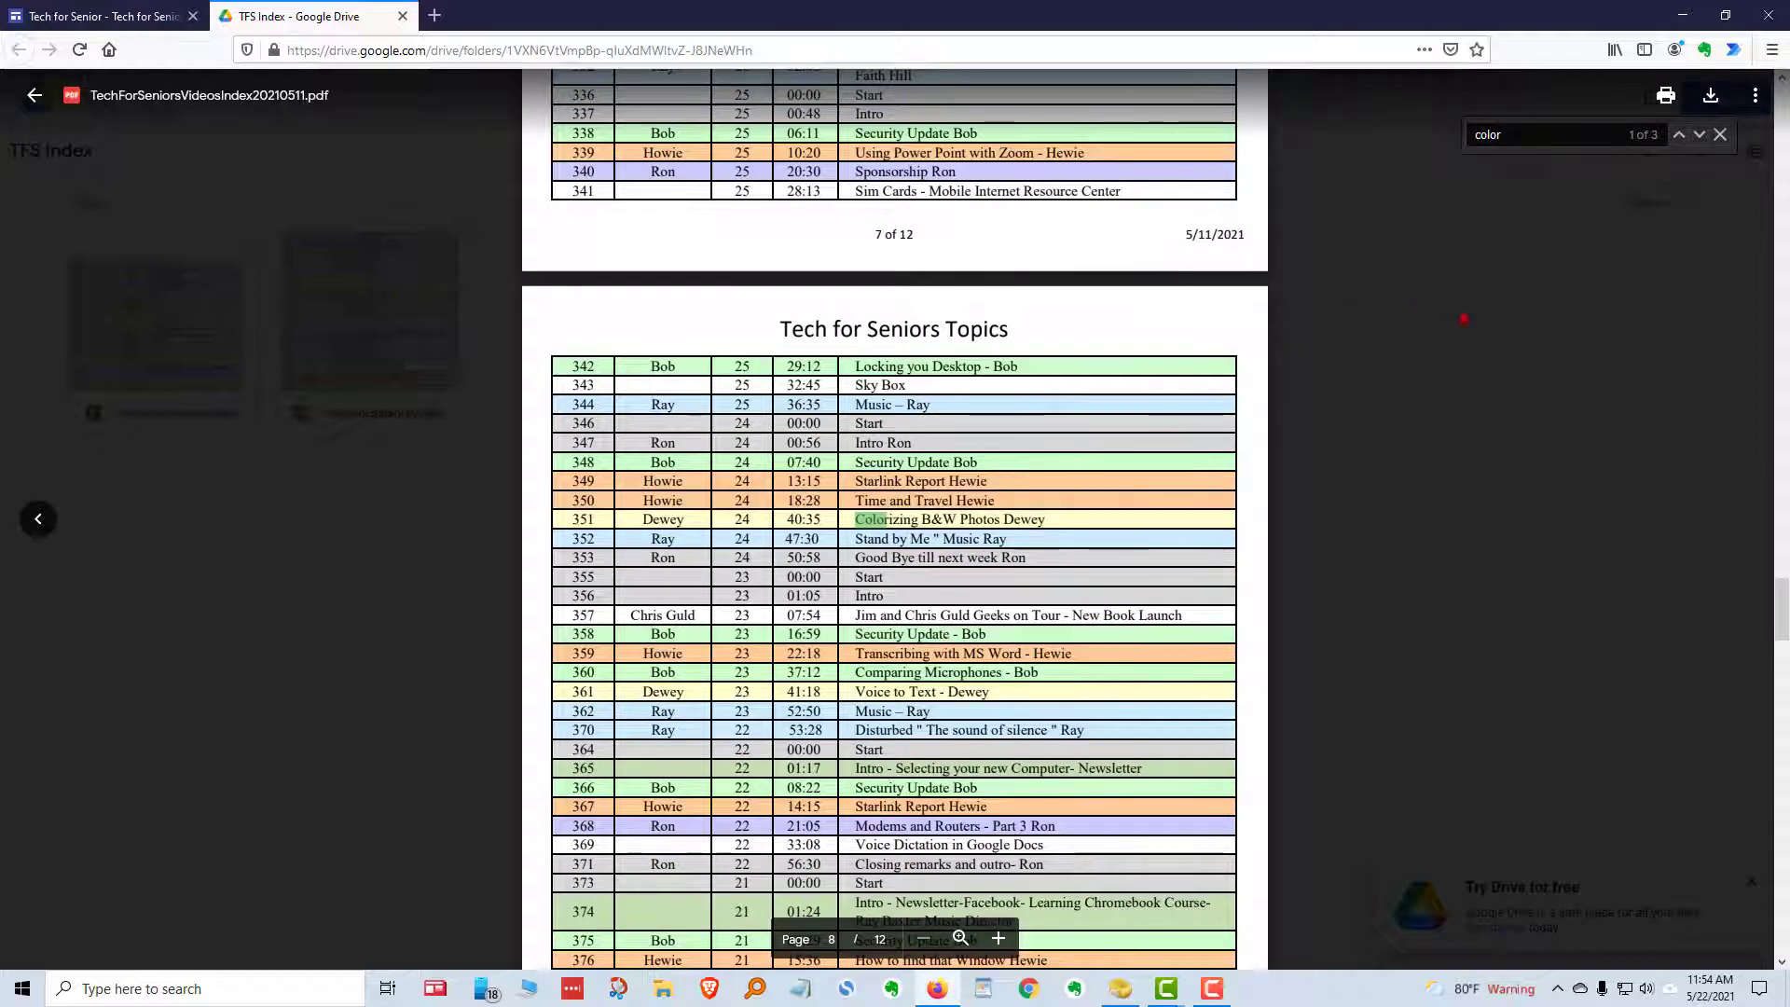
pyautogui.click(401, 14)
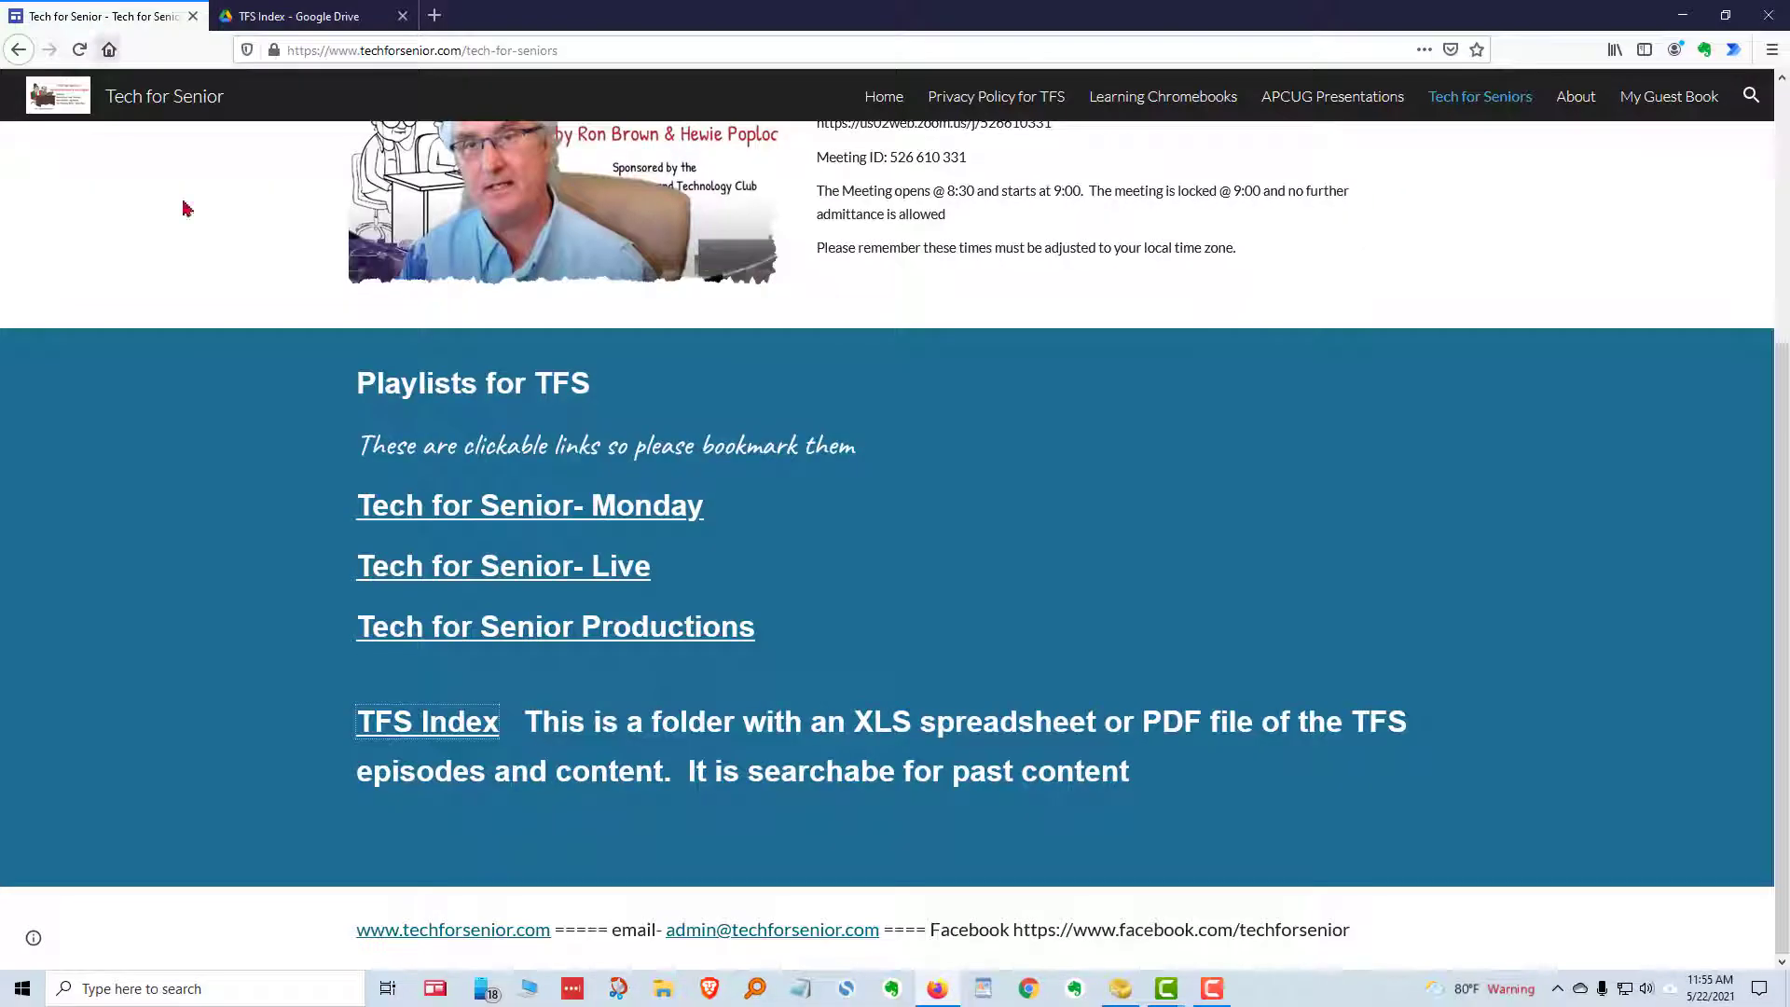
# Reopen the TFS Index folder in a new Drive tab and switch back to the Tech for Senior tab.
pyautogui.click(468, 741)
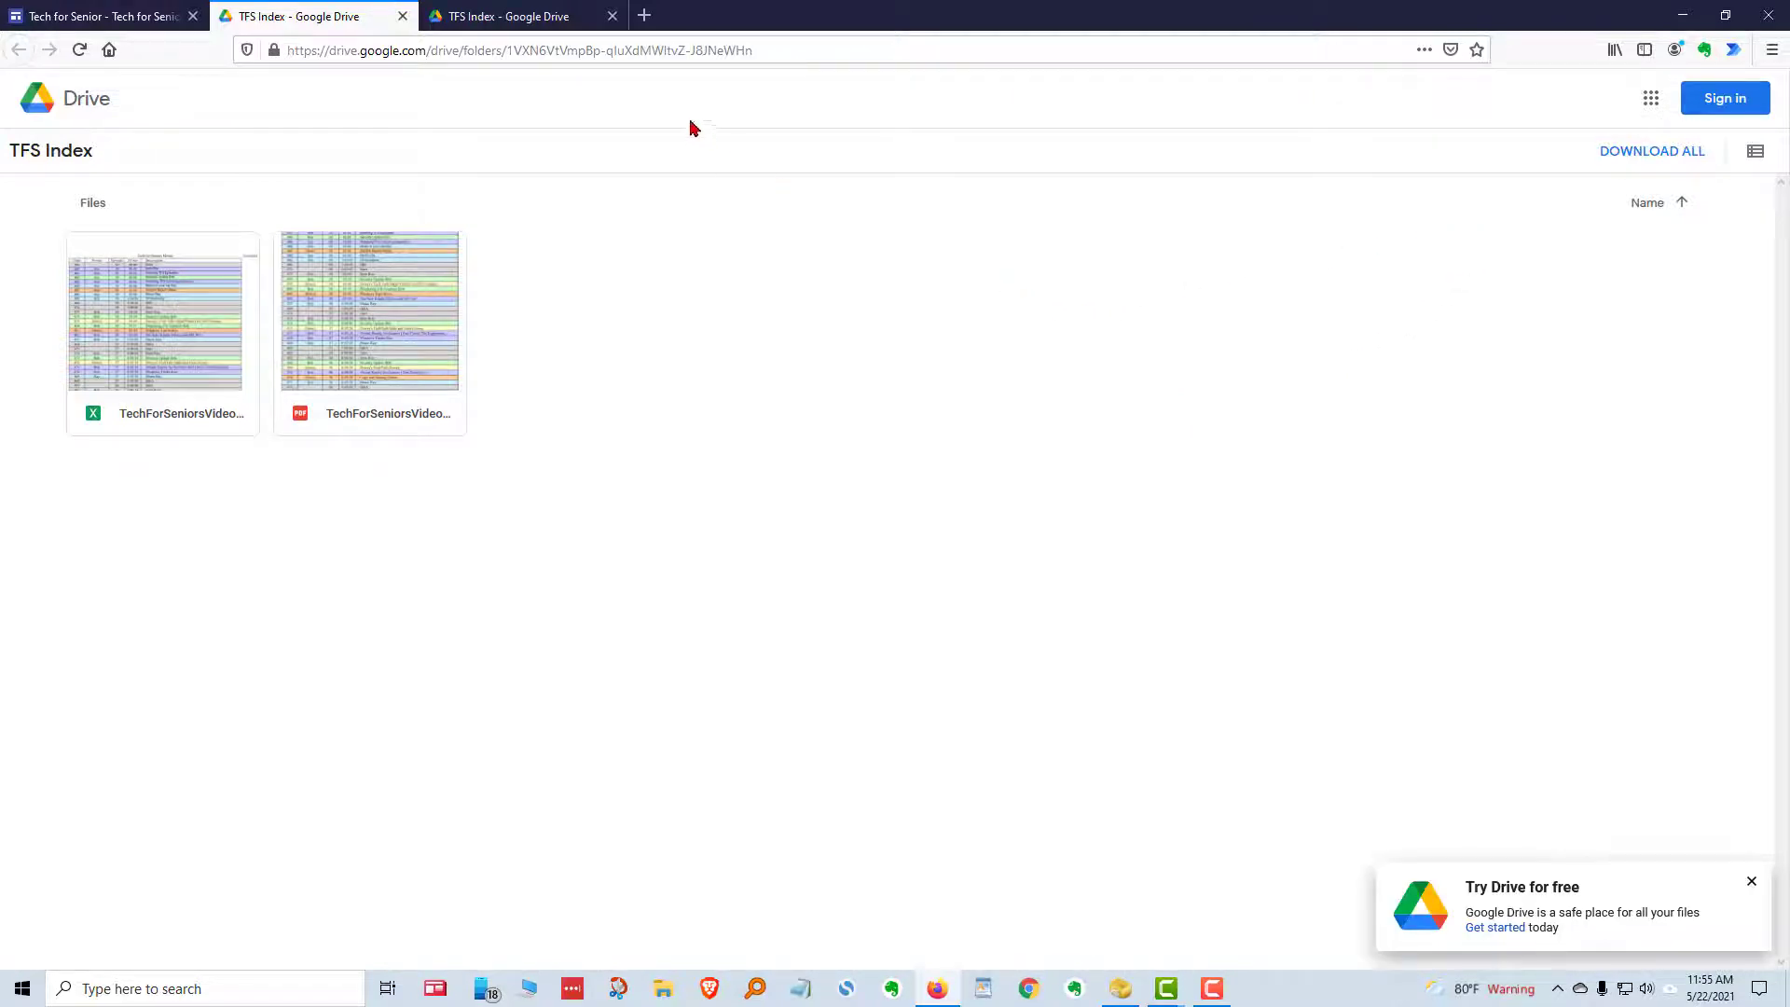
pyautogui.hotkey('ctrl', 'shift', 'Tab')
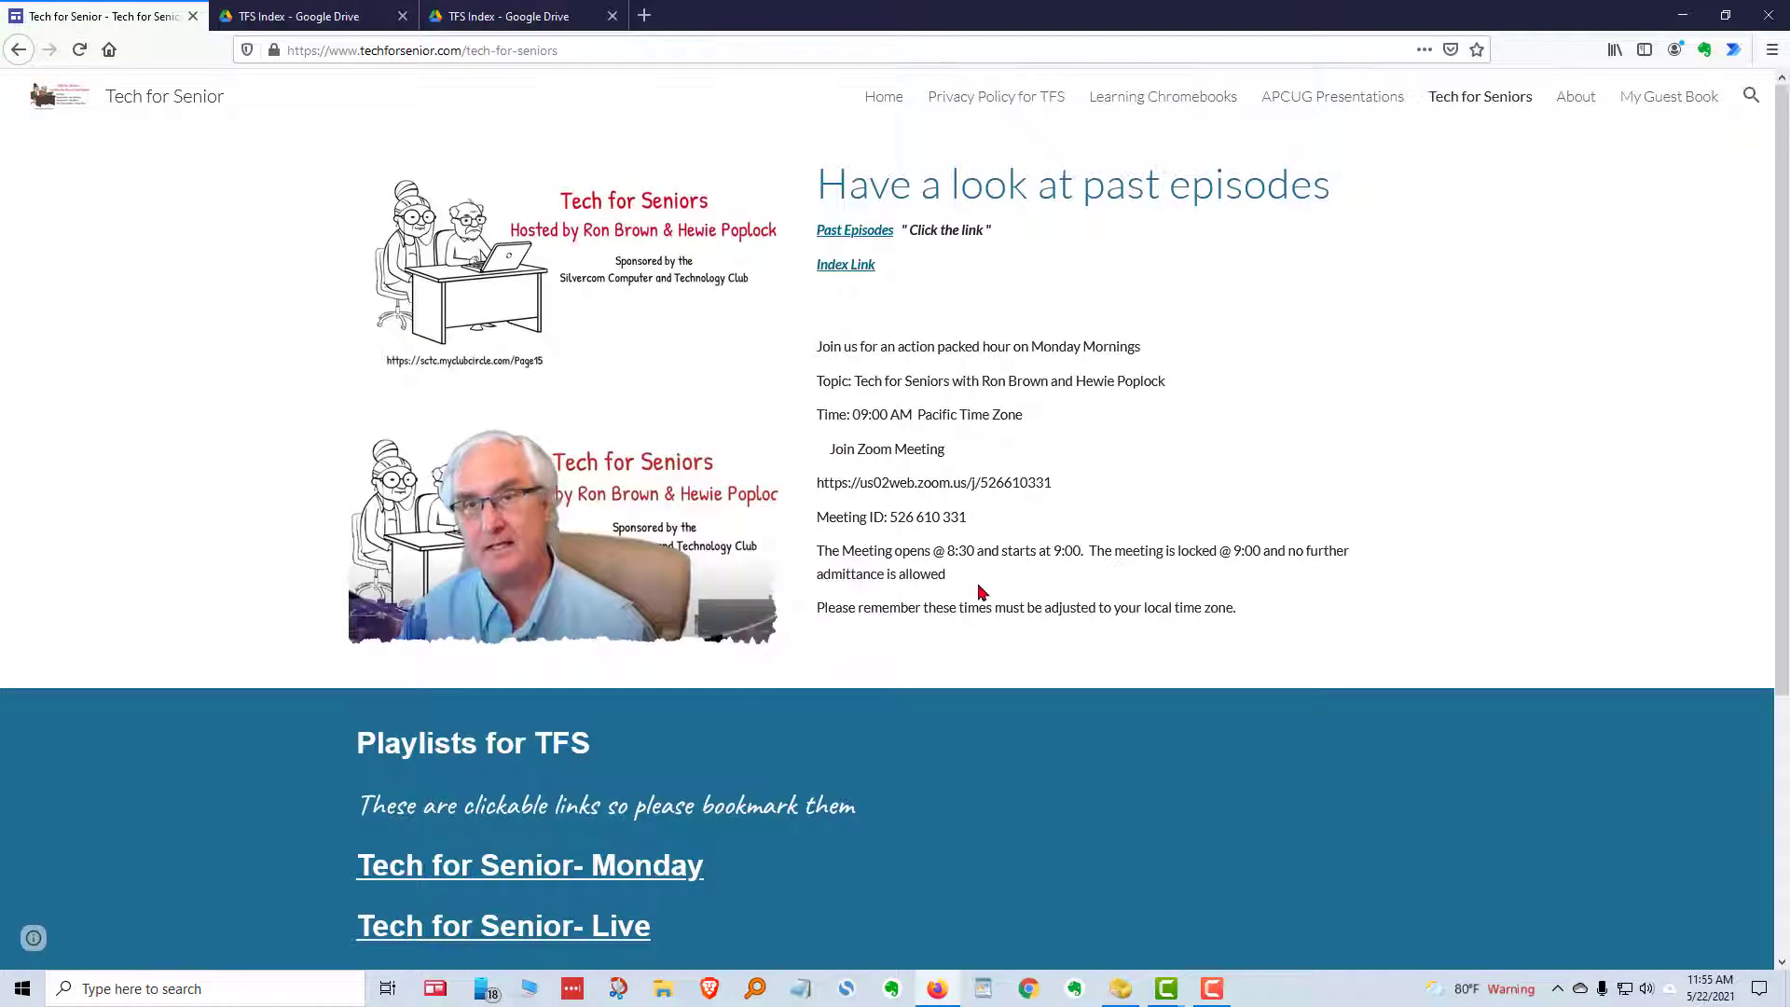